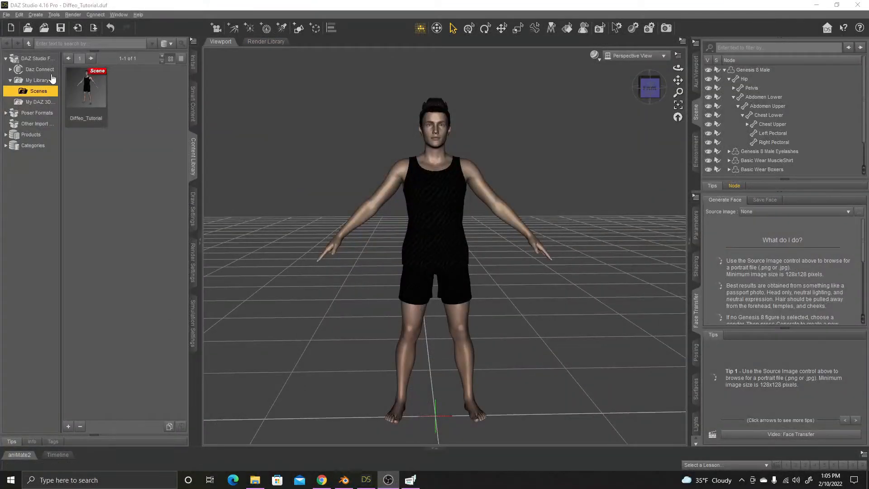
{"action": "left_click", "coordinate": [7, 14]}
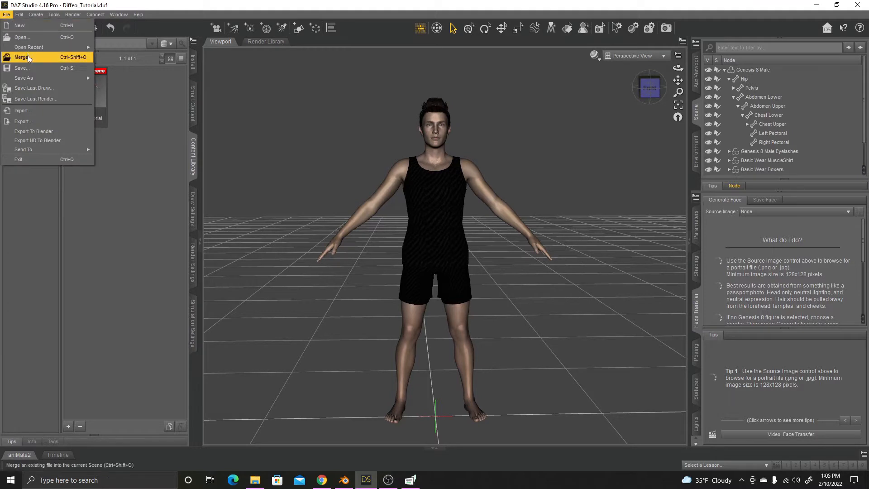
{"action": "left_click", "coordinate": [255, 216]}
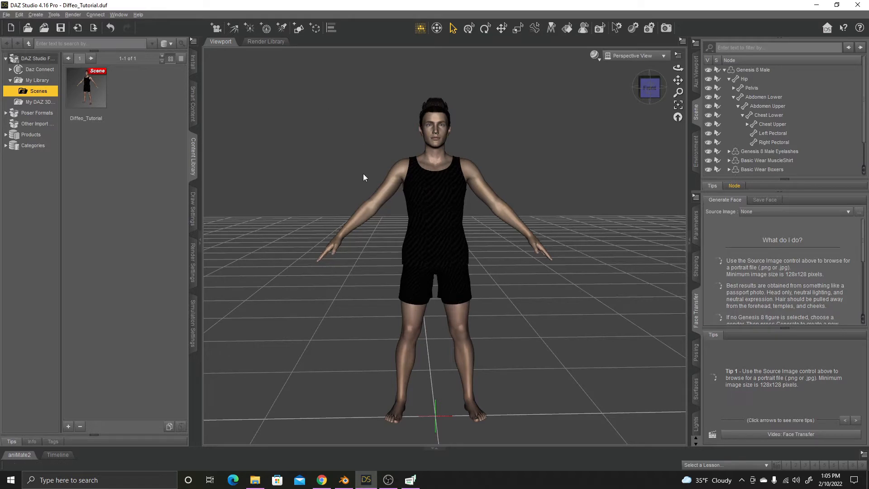
{"action": "mouse_move", "coordinate": [651, 89]}
{"action": "left_mouse_down"}
{"action": "mouse_move", "coordinate": [675, 86]}
{"action": "mouse_move", "coordinate": [641, 89]}
{"action": "mouse_move", "coordinate": [651, 88]}
{"action": "left_mouse_up"}
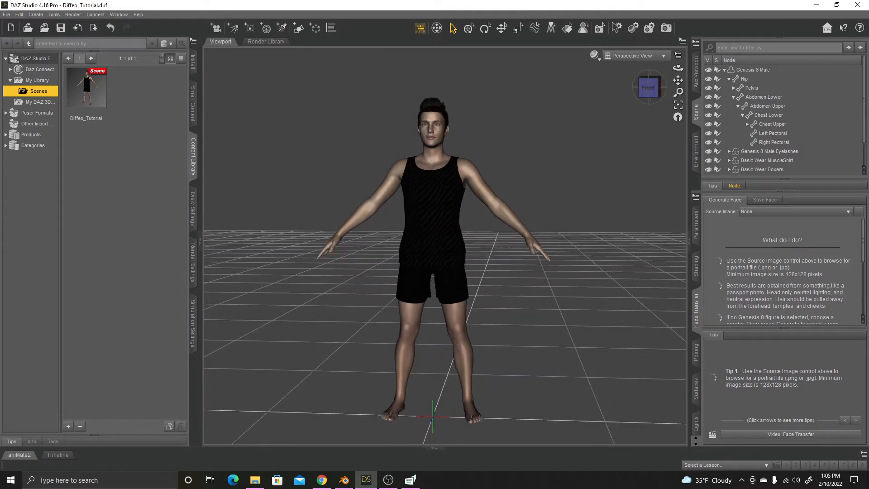
Switch to Chrome and open the import_daz Bitbucket repository from the download links on the DAZ Importer Version 1.6 page.
{"action": "left_click", "coordinate": [322, 480]}
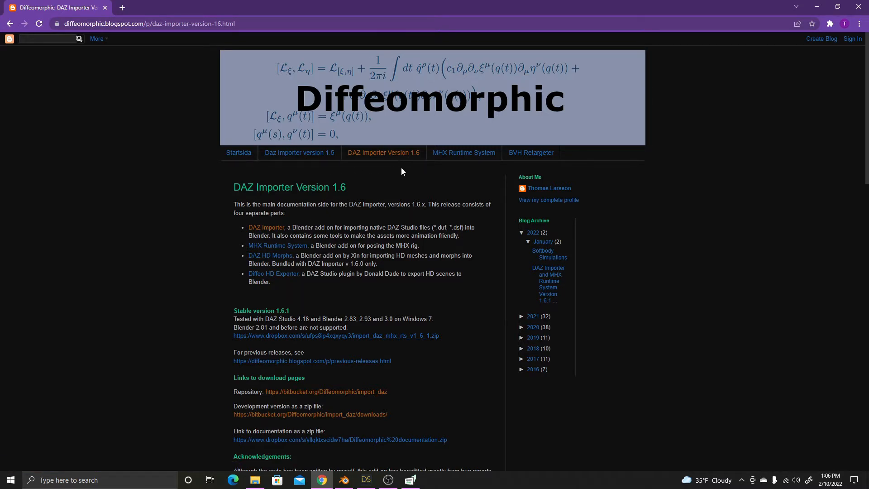
{"action": "scroll", "coordinate": [209, 360], "scroll_direction": "down", "scroll_amount": 2}
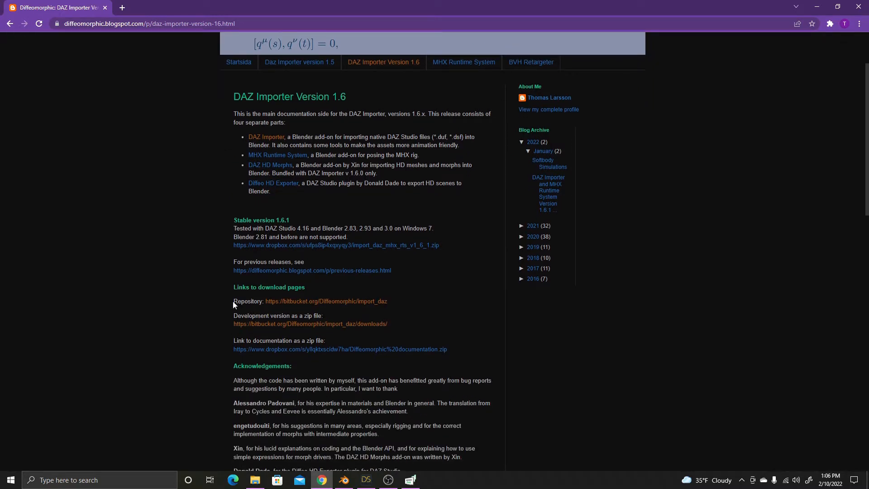
{"action": "left_click_drag", "start_coordinate": [233, 287], "coordinate": [263, 301]}
{"action": "left_click", "coordinate": [264, 302]}
{"action": "left_click_drag", "start_coordinate": [237, 316], "coordinate": [314, 316]}
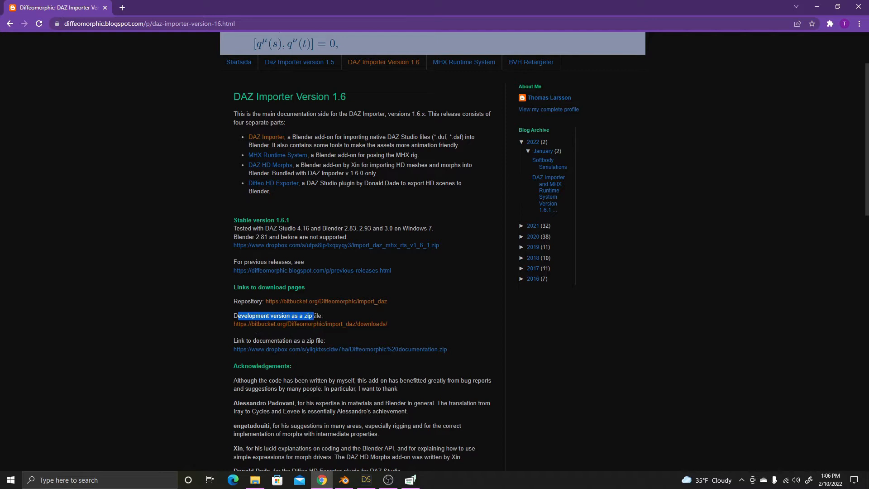
{"action": "left_click", "coordinate": [313, 314]}
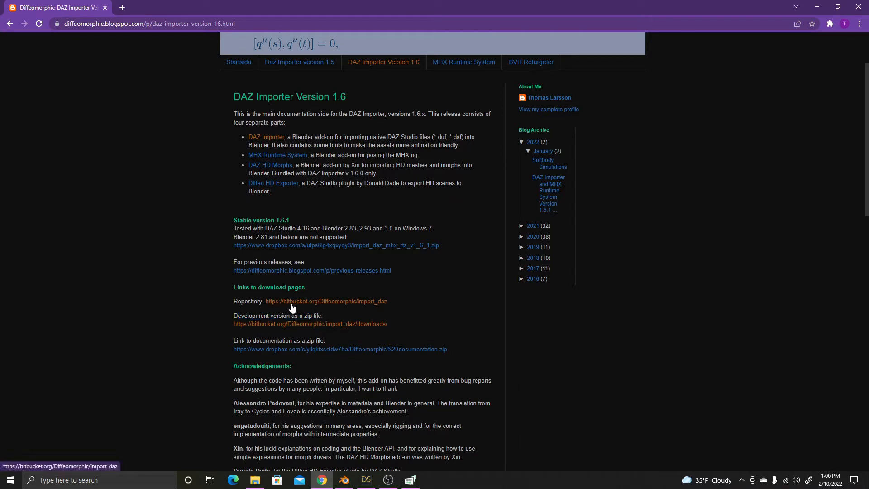
{"action": "left_click", "coordinate": [292, 304]}
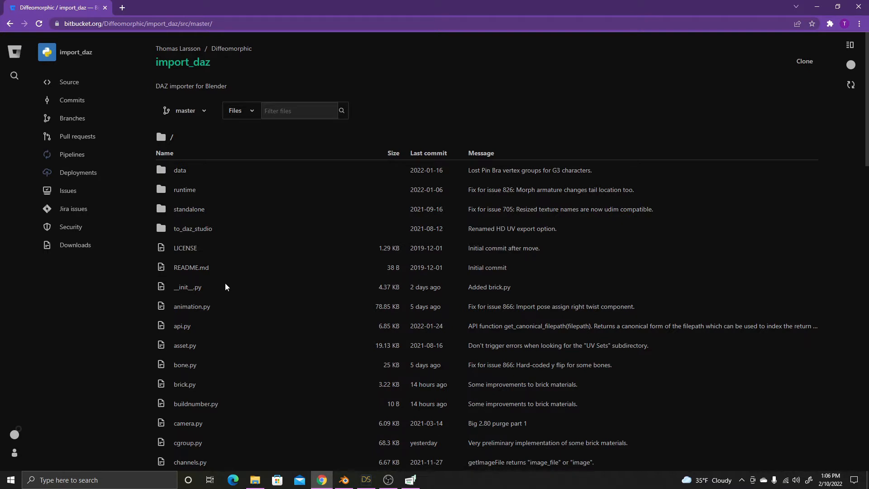
Download the import_daz repository as a zip from its downloads page and show the file in its folder.
{"action": "scroll", "coordinate": [306, 202], "scroll_direction": "down", "scroll_amount": 1}
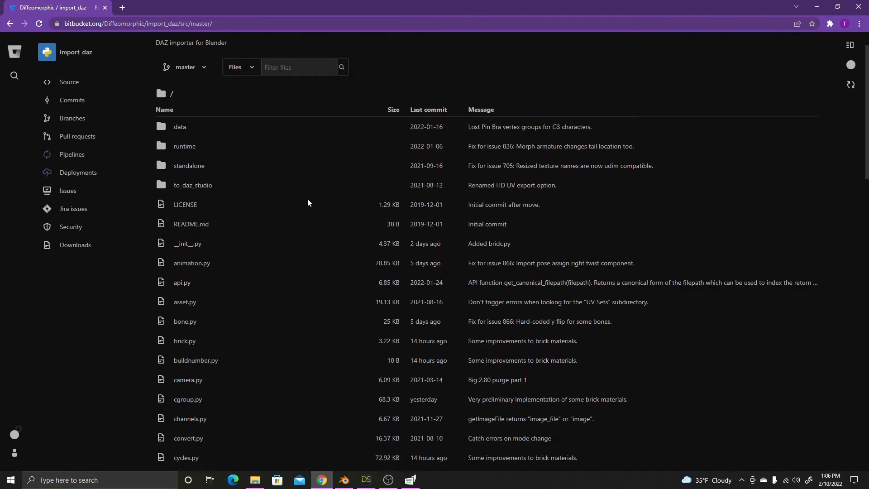
{"action": "scroll", "coordinate": [307, 202], "scroll_direction": "up", "scroll_amount": 1}
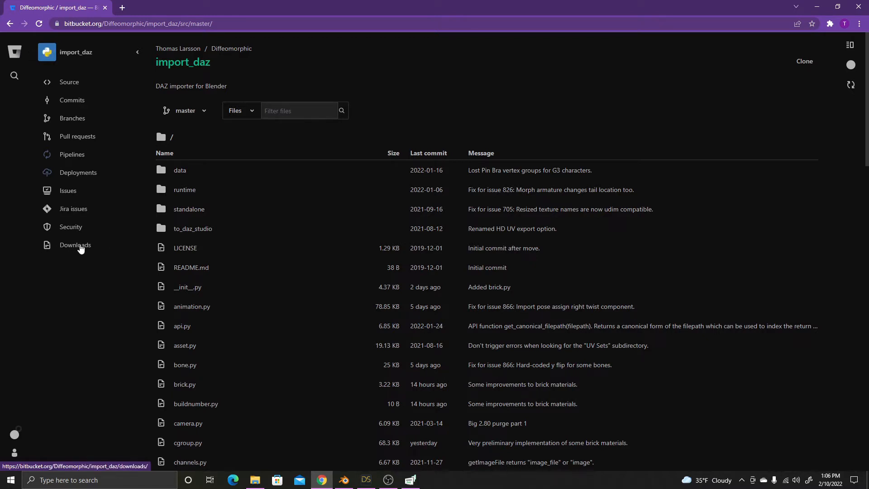
{"action": "left_click", "coordinate": [67, 248]}
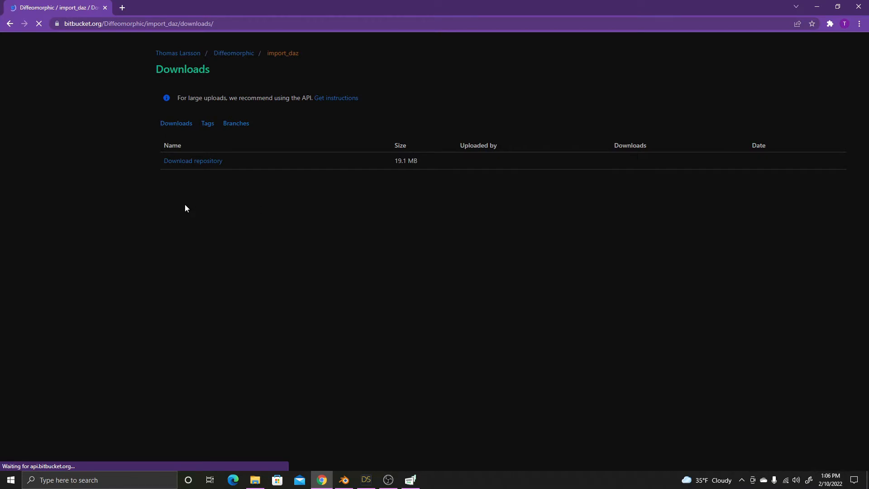
{"action": "left_click", "coordinate": [195, 162]}
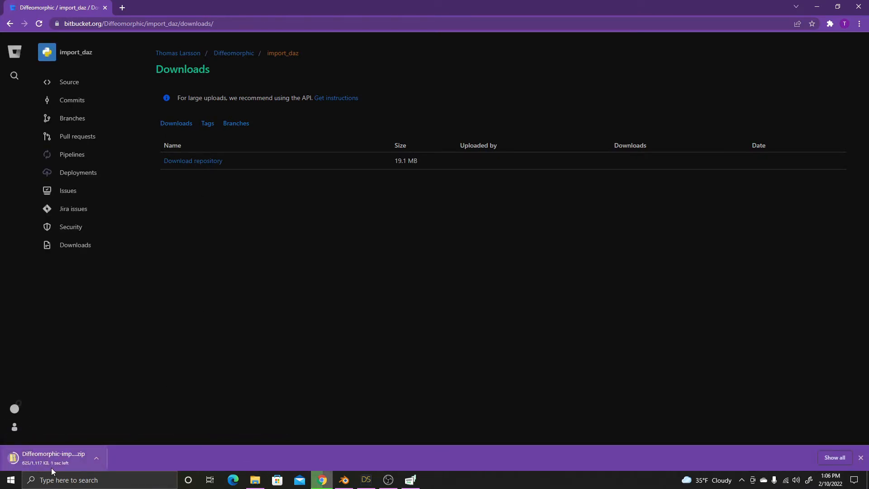
{"action": "left_click", "coordinate": [96, 458]}
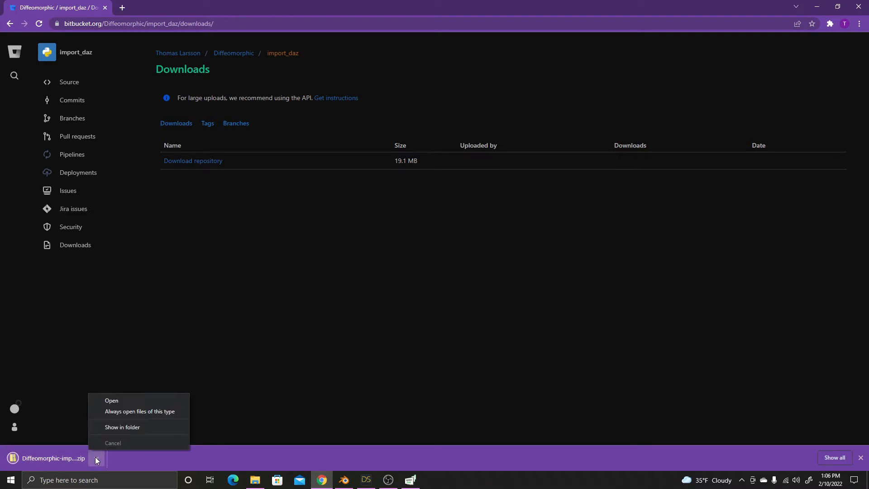
{"action": "left_click", "coordinate": [122, 428]}
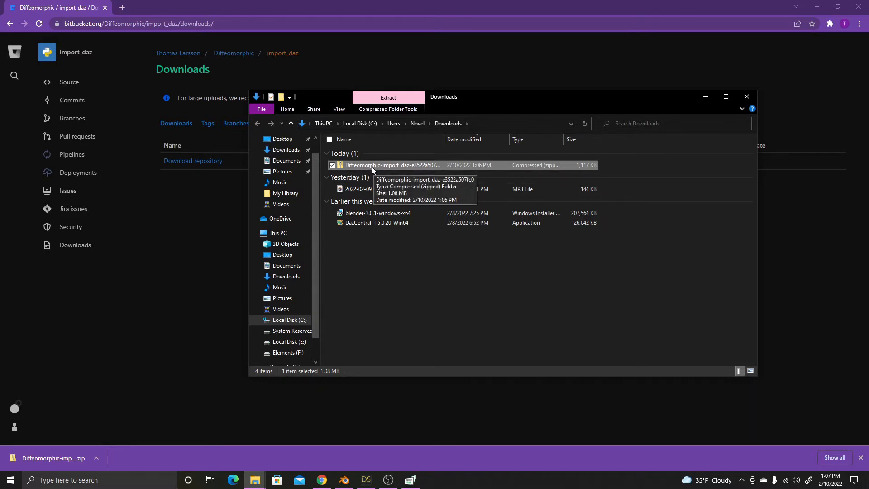
Create a new folder named "Daz To Blender" in the Downloads folder.
{"action": "right_click", "coordinate": [374, 245]}
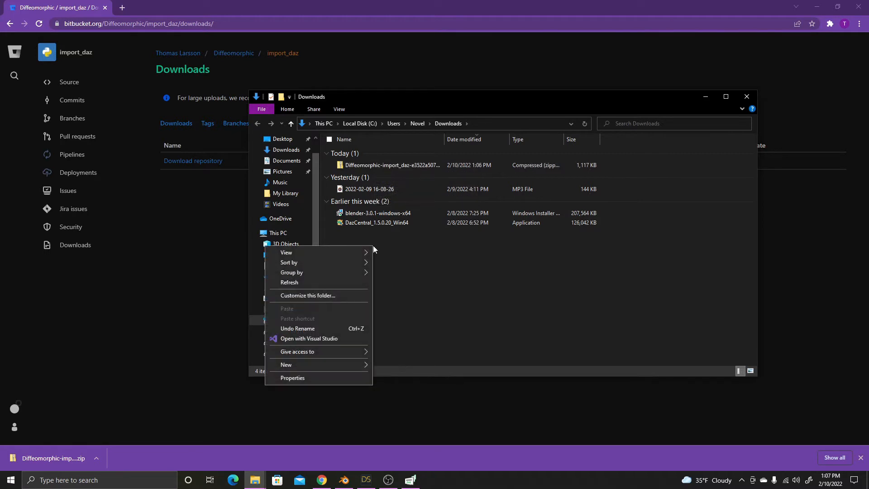
{"action": "mouse_move", "coordinate": [325, 365]}
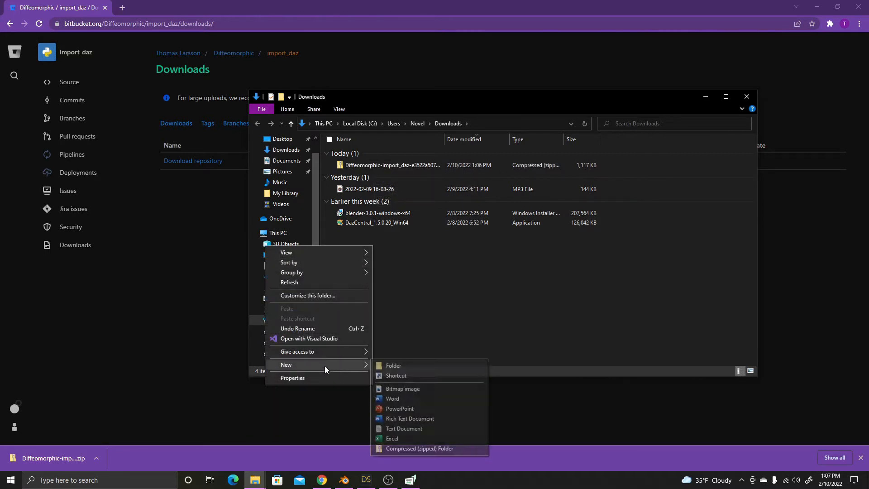
{"action": "left_click", "coordinate": [394, 366]}
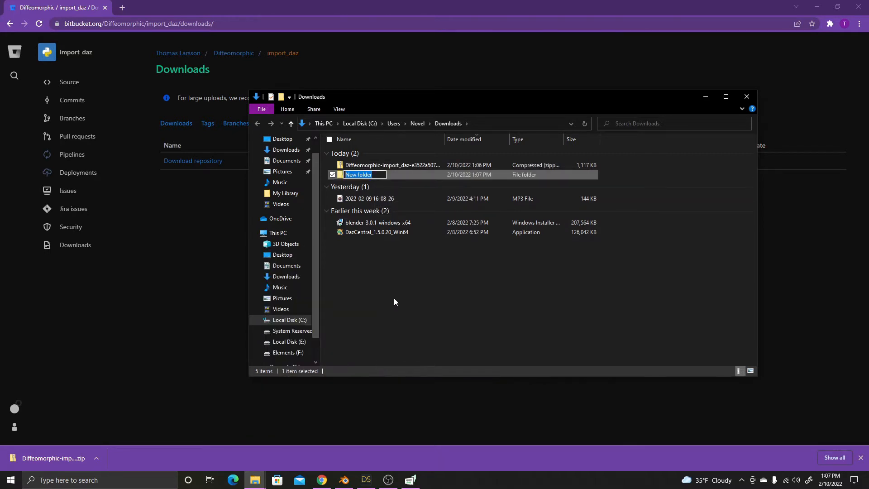
{"action": "type", "text": "Diffe"}
{"action": "key", "text": "BackSpace"}
{"action": "key", "text": "BackSpace"}
{"action": "key", "text": "BackSpace"}
{"action": "key", "text": "BackSpace"}
{"action": "key", "text": "BackSpace"}
{"action": "type", "text": "Daz To Blender"}
{"action": "key", "text": "Return"}
{"action": "left_click", "coordinate": [395, 300]}
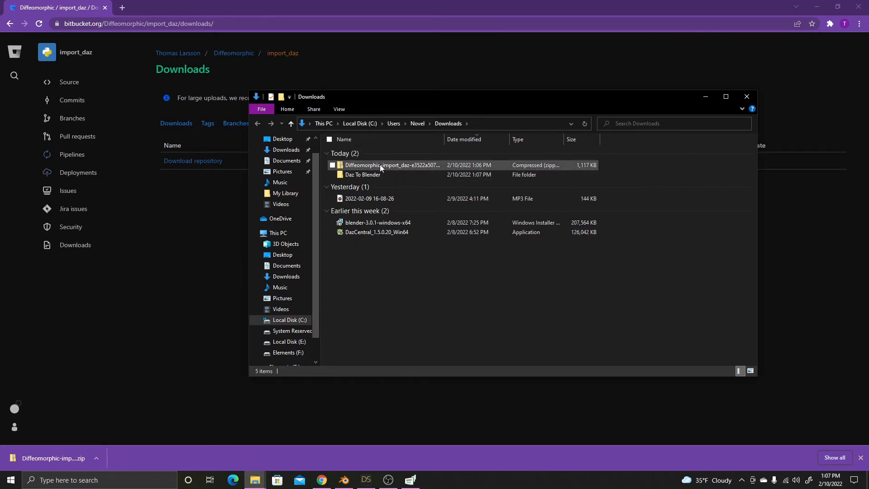
Move the Diffeomorphic import_daz zip into the Daz To Blender folder and open that folder.
{"action": "left_click_drag", "start_coordinate": [379, 164], "coordinate": [366, 173]}
{"action": "double_click", "coordinate": [365, 167]}
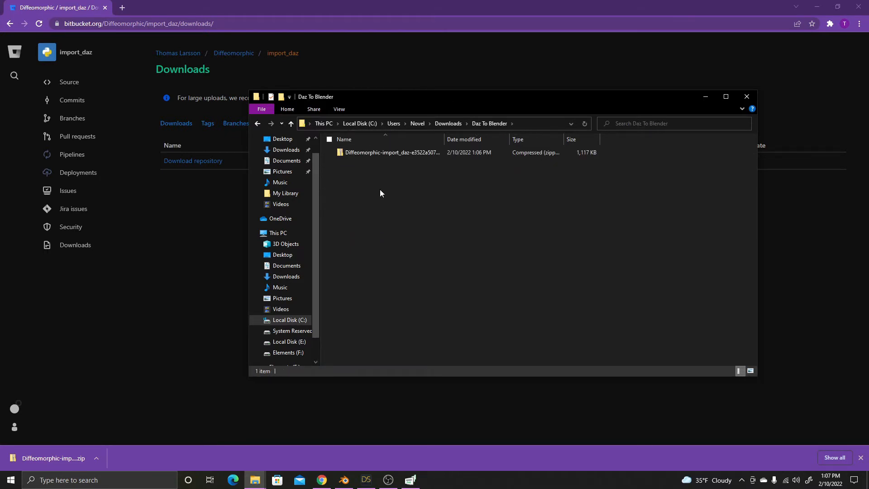
{"action": "left_click", "coordinate": [257, 124]}
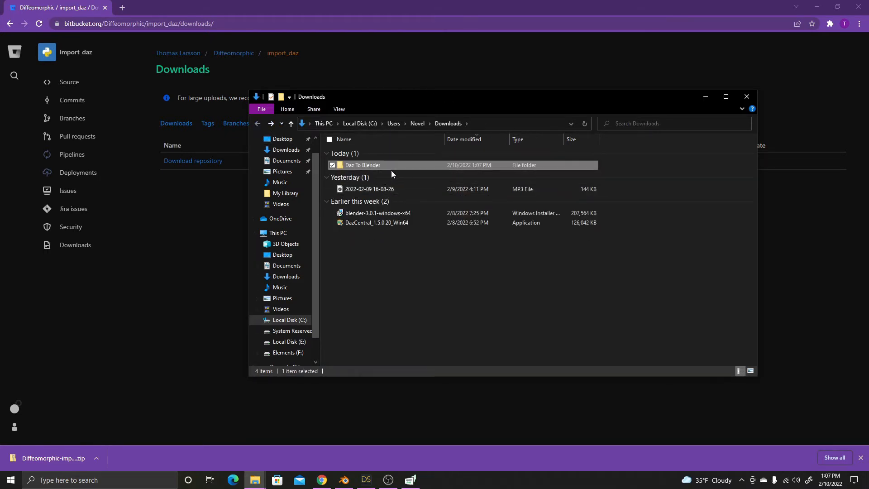
{"action": "double_click", "coordinate": [345, 164]}
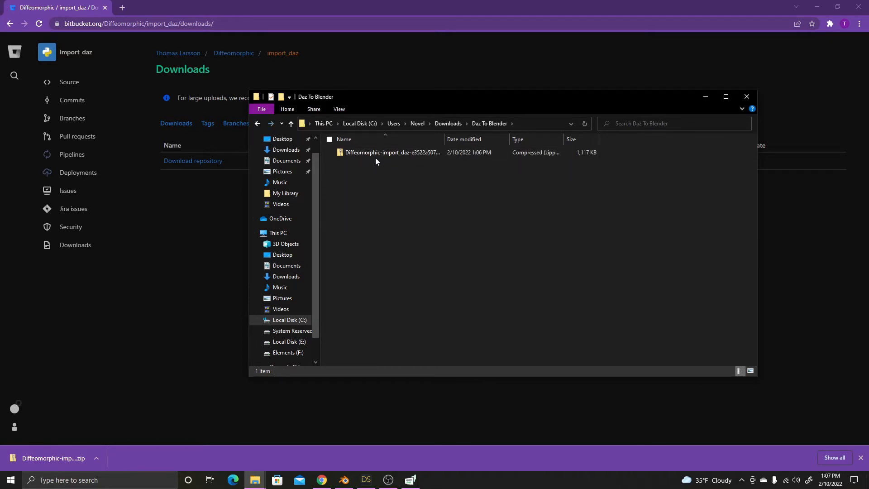
Extract the Diffeomorphic import_daz zip to the suggested destination and close the window showing the extracted files.
{"action": "left_click", "coordinate": [372, 153]}
{"action": "right_click", "coordinate": [373, 154]}
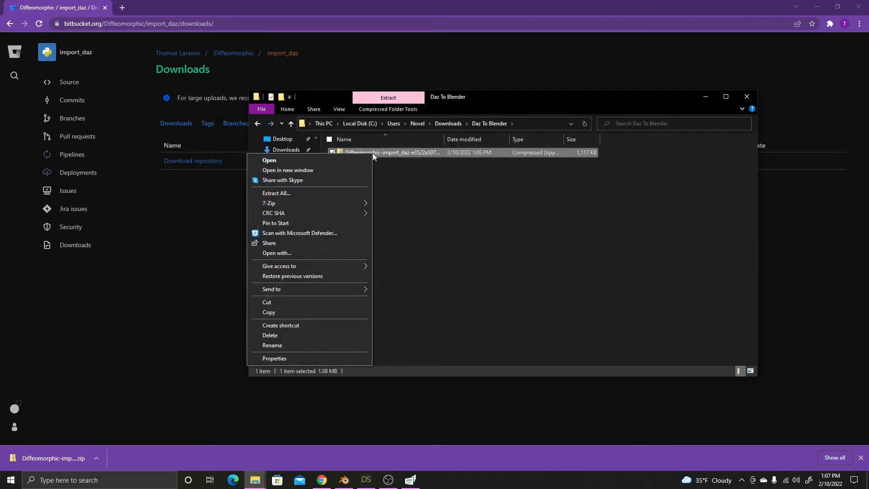
{"action": "left_click", "coordinate": [336, 193]}
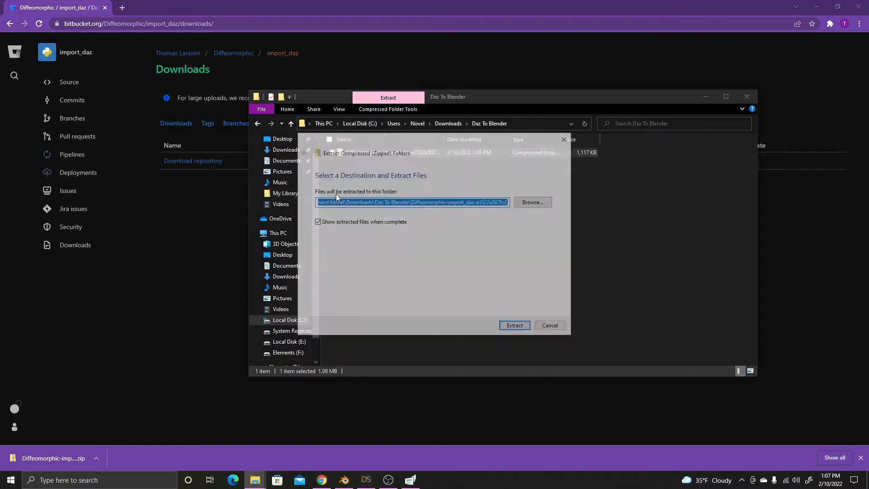
{"action": "left_click", "coordinate": [516, 327]}
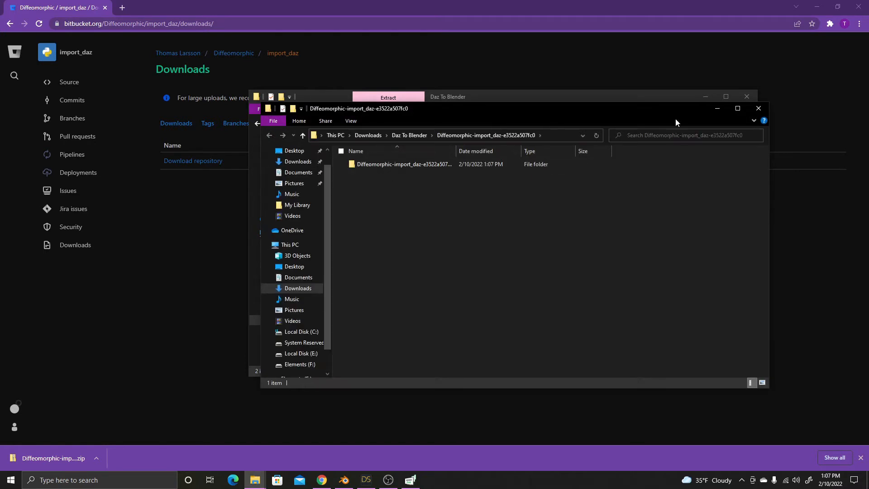
{"action": "left_click", "coordinate": [759, 108]}
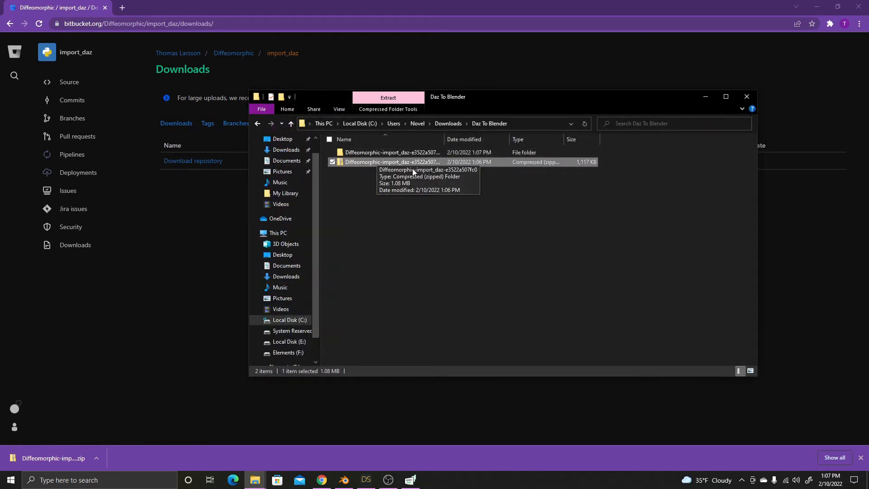
Open the to_daz_studio folder inside the nested extracted Diffeomorphic import_daz folders.
{"action": "double_click", "coordinate": [381, 153]}
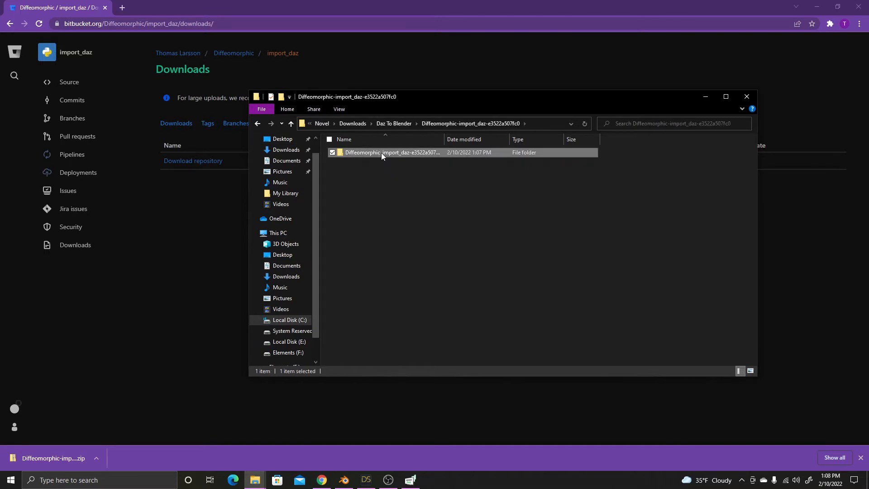
{"action": "double_click", "coordinate": [381, 153]}
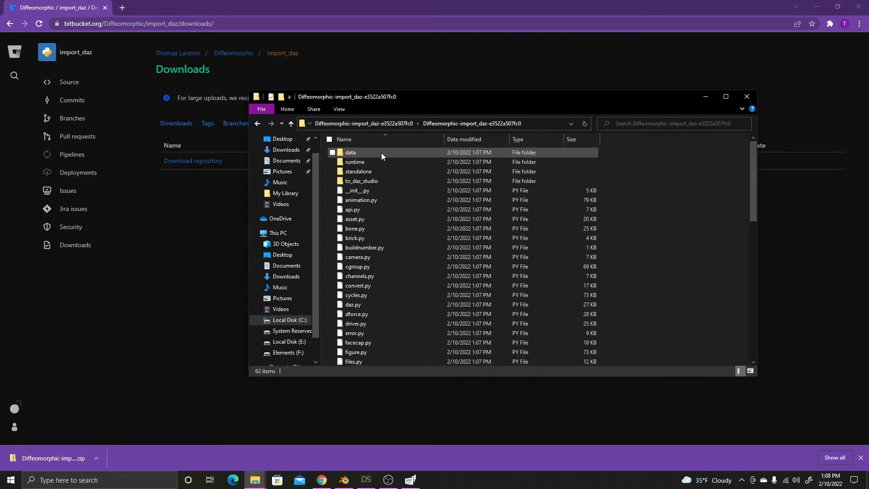
{"action": "left_click", "coordinate": [368, 181]}
{"action": "double_click", "coordinate": [368, 181]}
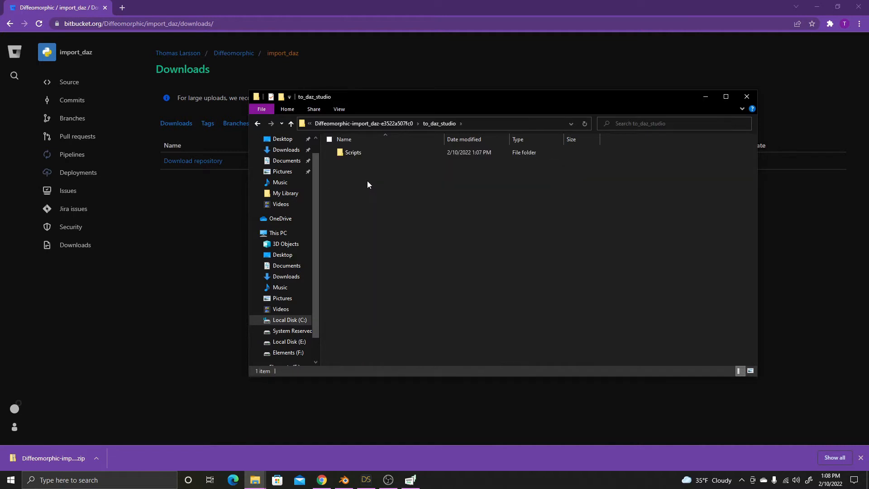
Examine the Diffeomorphic folder and diffeomorphic image inside the Scripts folder, and return to to_daz_studio.
{"action": "double_click", "coordinate": [353, 152]}
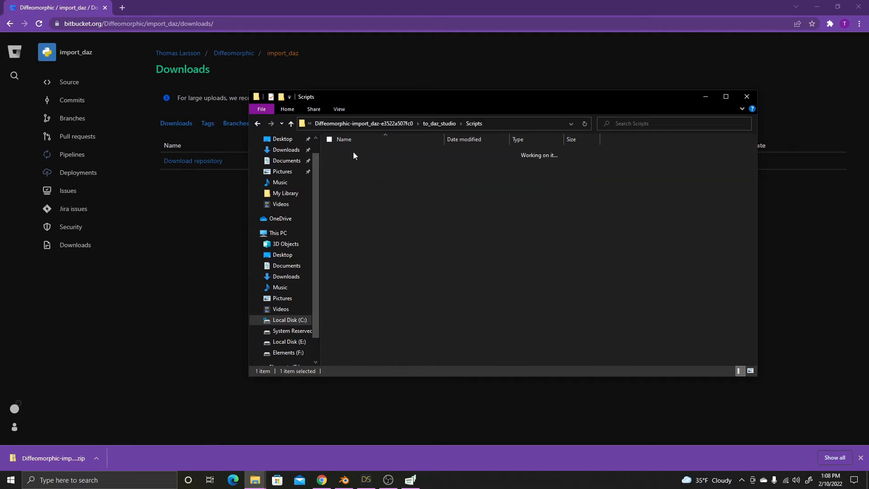
{"action": "left_click_drag", "start_coordinate": [439, 211], "coordinate": [323, 138]}
{"action": "left_click", "coordinate": [365, 197]}
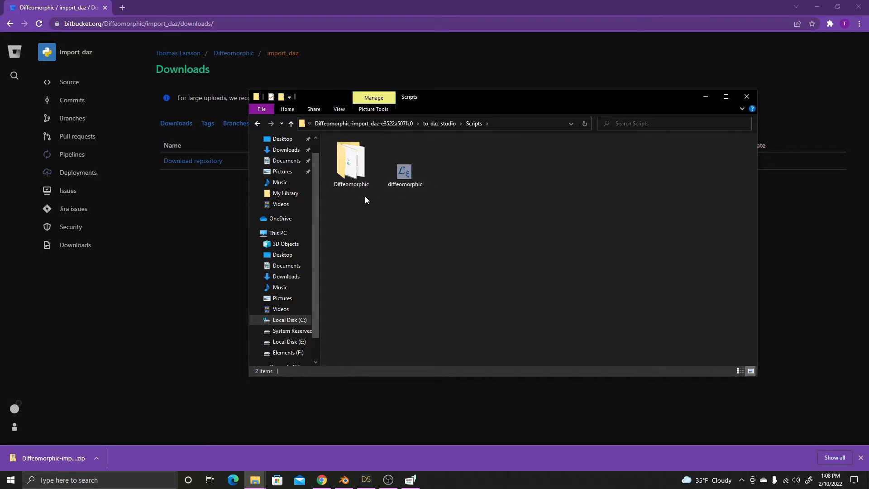
{"action": "left_click_drag", "start_coordinate": [412, 204], "coordinate": [331, 149]}
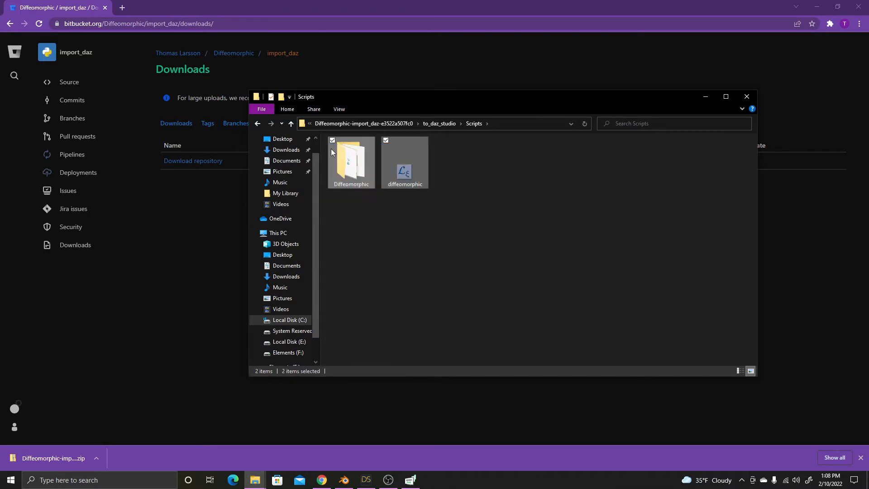
{"action": "left_click", "coordinate": [409, 213]}
{"action": "left_click_drag", "start_coordinate": [425, 211], "coordinate": [328, 137]}
{"action": "left_click", "coordinate": [259, 125]}
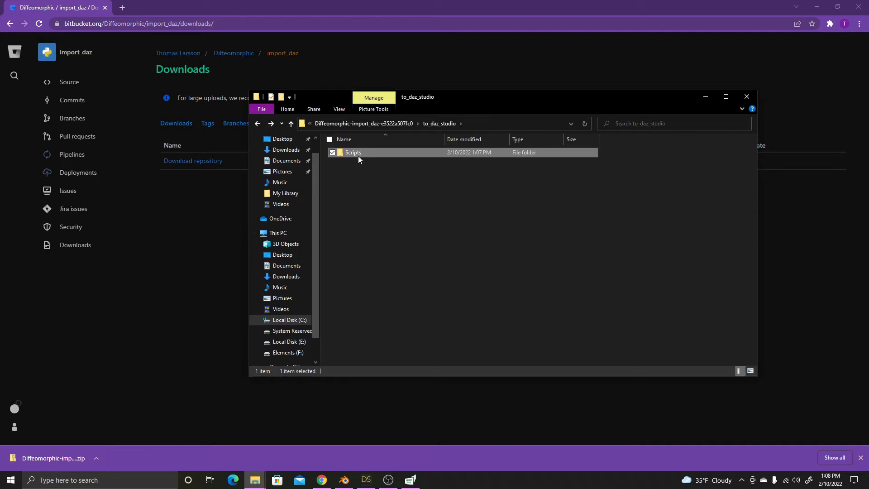
Open the Documents folder in a new File Explorer window, keeping the to_daz_studio window open.
{"action": "scroll", "coordinate": [293, 192], "scroll_direction": "up", "scroll_amount": 1}
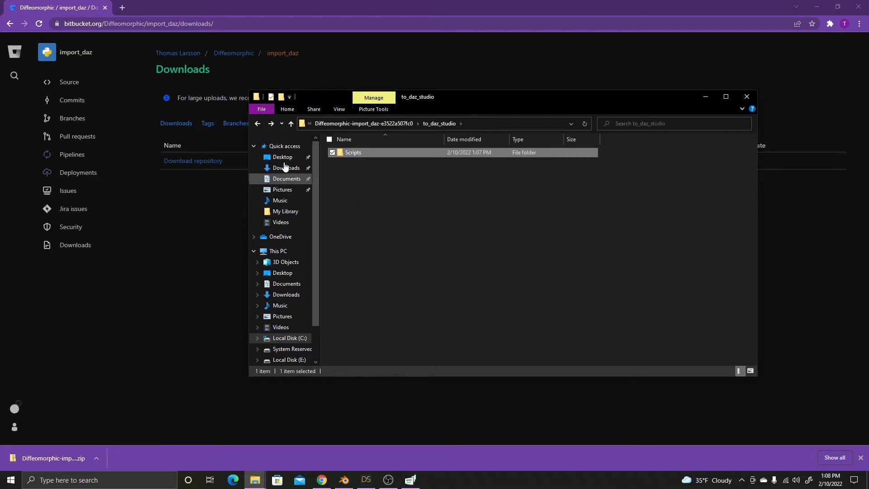
{"action": "right_click", "coordinate": [303, 181]}
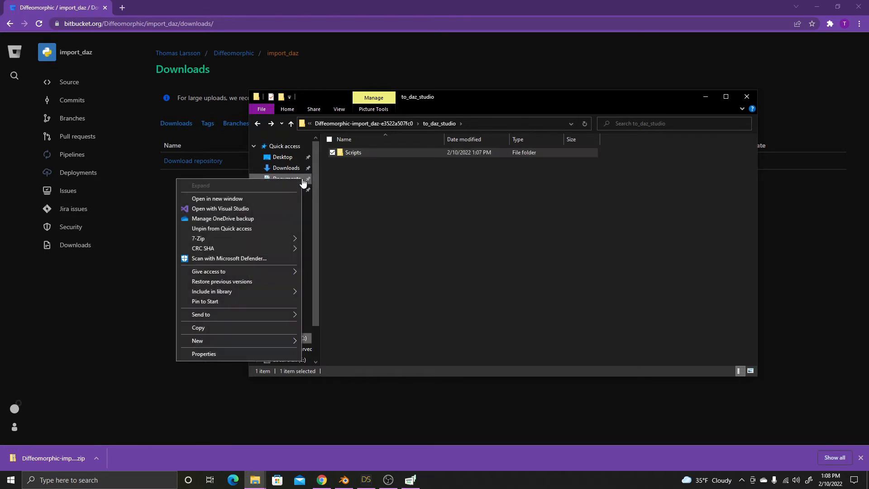
{"action": "left_click", "coordinate": [220, 199]}
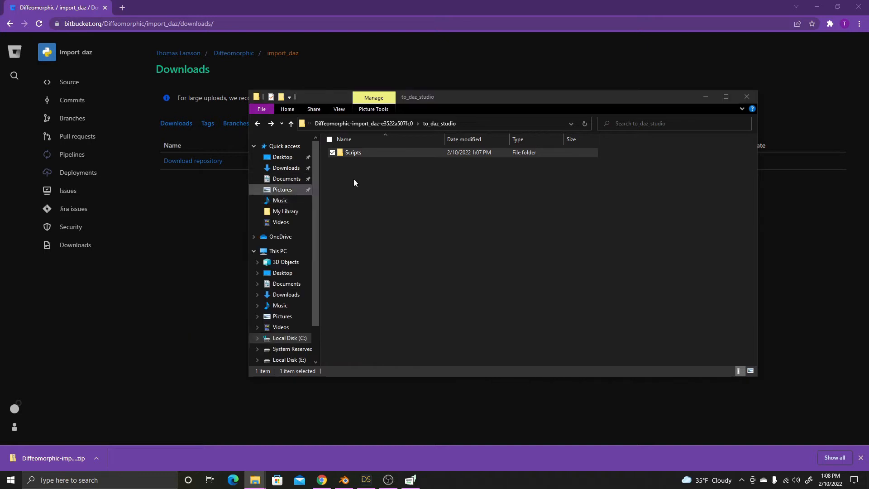
Arrange the to_daz_studio and Documents windows to be both visible, and open DAZ 3D > Studio > My Library in the Documents window.
{"action": "left_click_drag", "start_coordinate": [505, 124], "coordinate": [272, 178]}
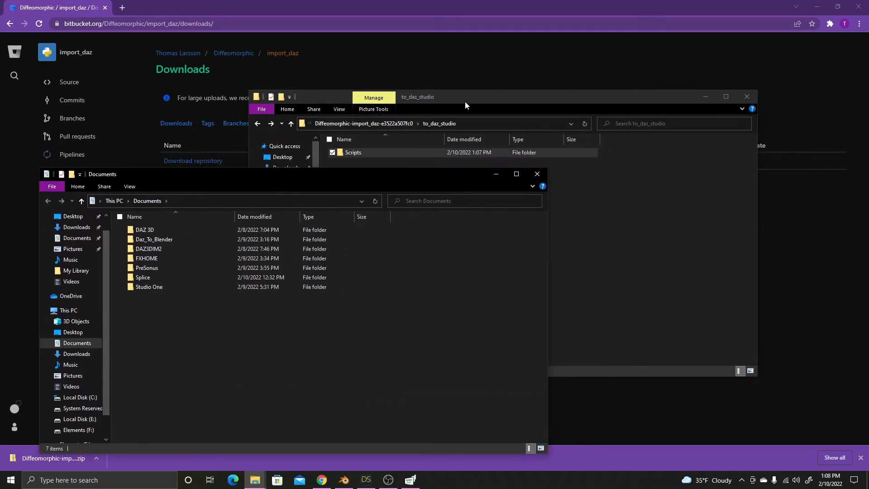
{"action": "left_click_drag", "start_coordinate": [465, 101], "coordinate": [544, 44]}
{"action": "left_click", "coordinate": [270, 328]}
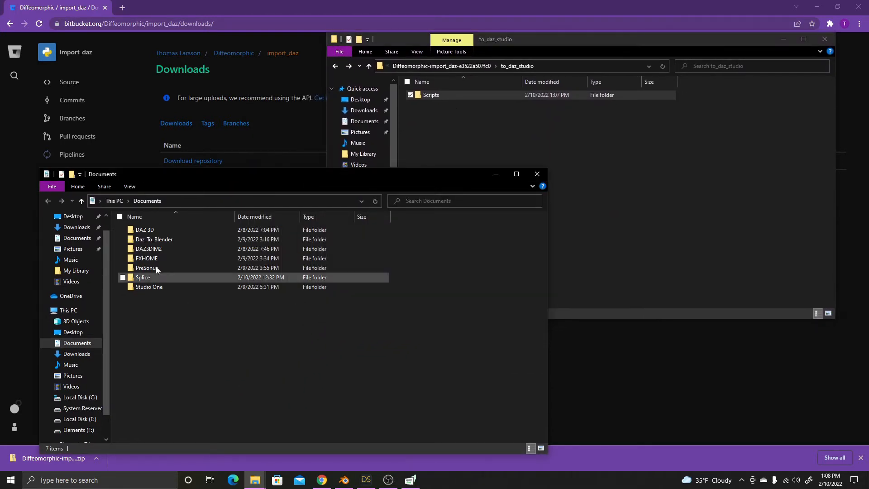
{"action": "double_click", "coordinate": [148, 231]}
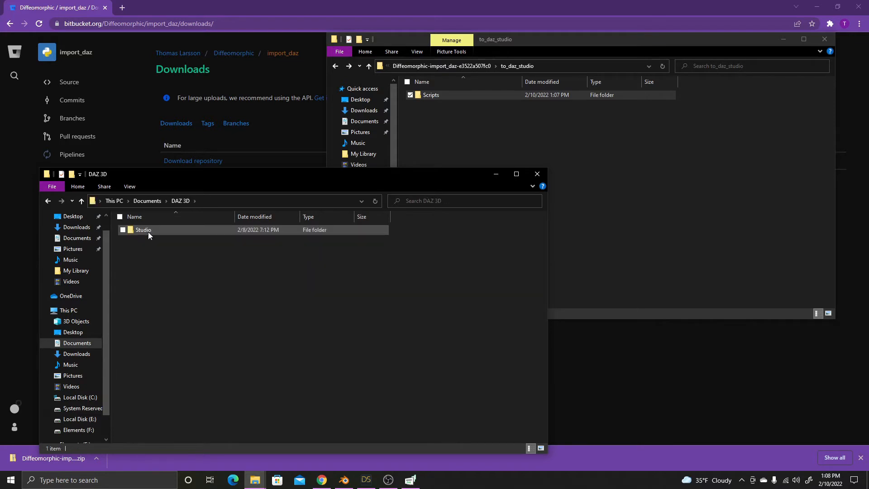
{"action": "double_click", "coordinate": [148, 230]}
{"action": "double_click", "coordinate": [151, 241]}
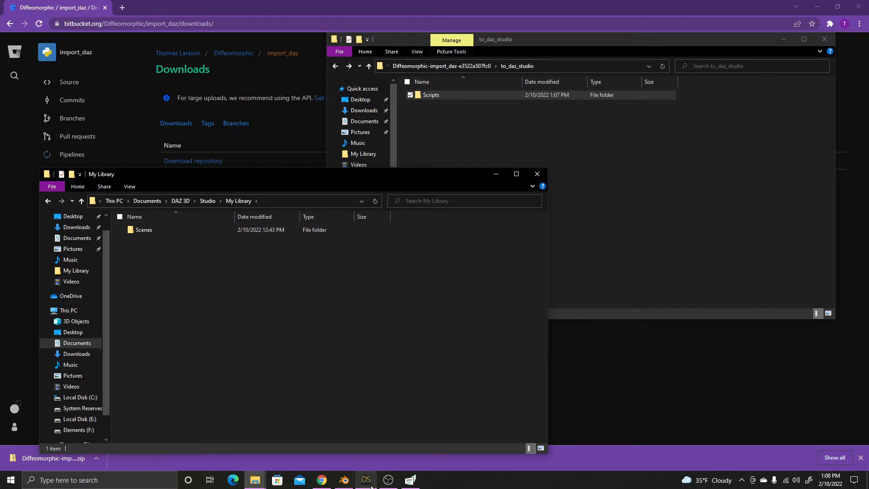
Switch to DAZ Studio, browse to the My Library folder's location on disk to check its path, and close that window.
{"action": "mouse_move", "coordinate": [370, 487]}
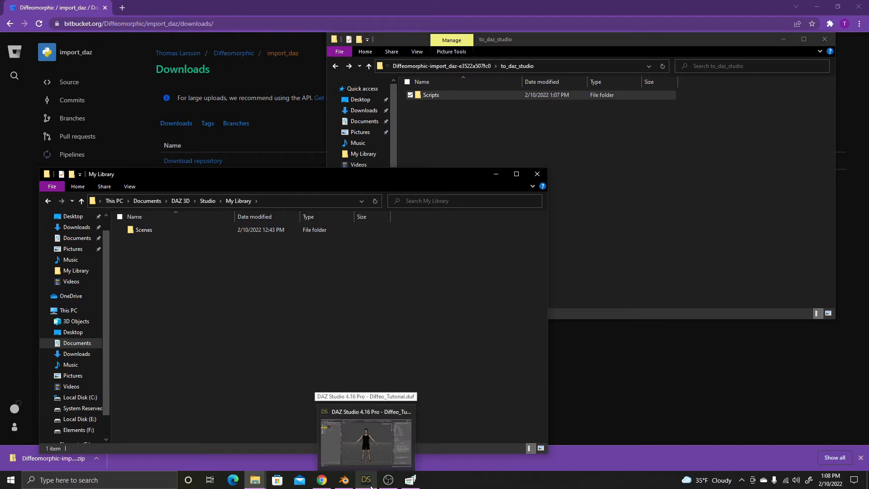
{"action": "left_click", "coordinate": [371, 487]}
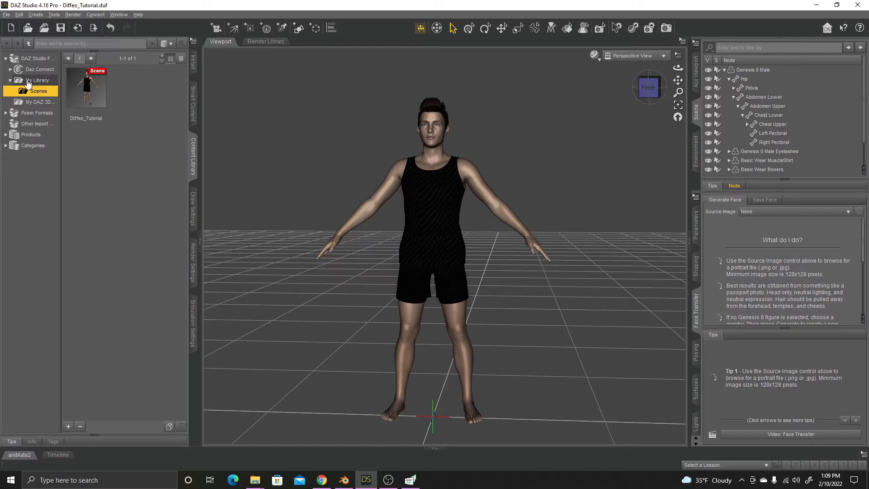
{"action": "left_click", "coordinate": [5, 58]}
{"action": "left_click", "coordinate": [5, 59]}
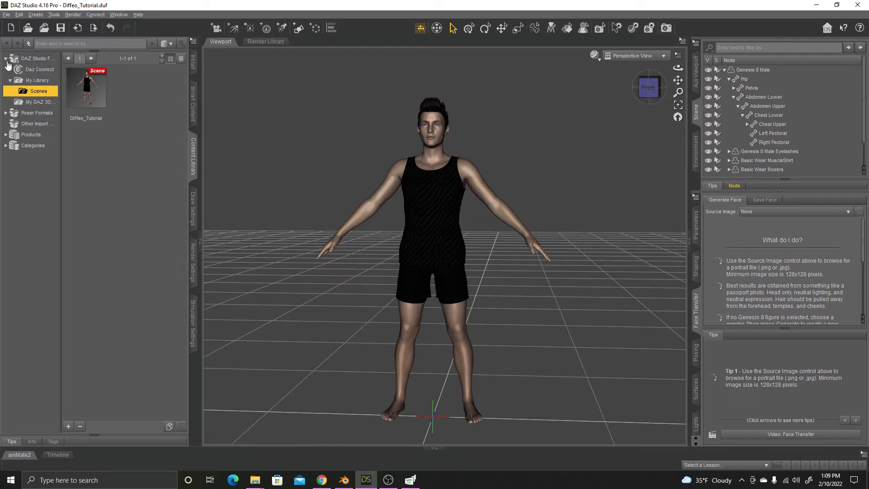
{"action": "right_click", "coordinate": [33, 81]}
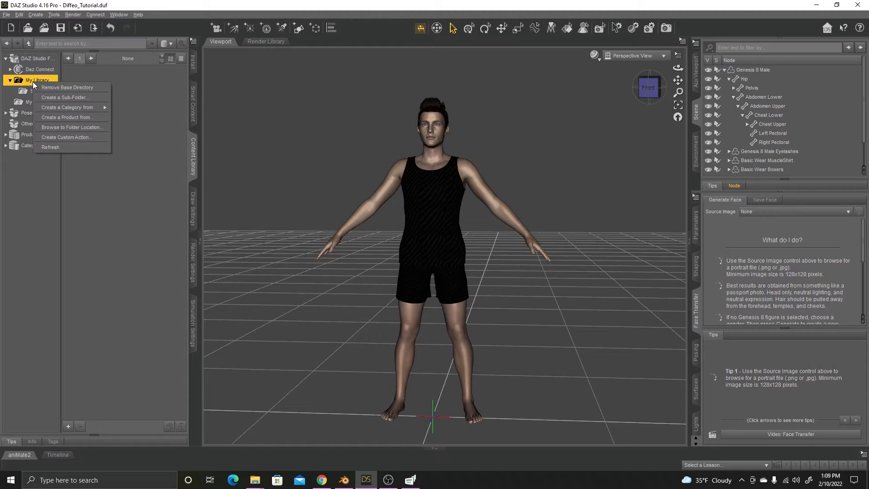
{"action": "left_click", "coordinate": [75, 127]}
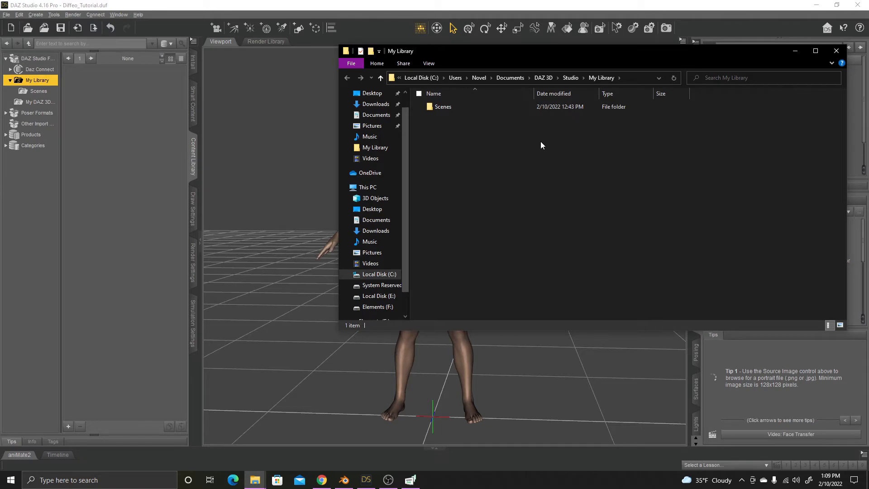
{"action": "left_click", "coordinate": [836, 50]}
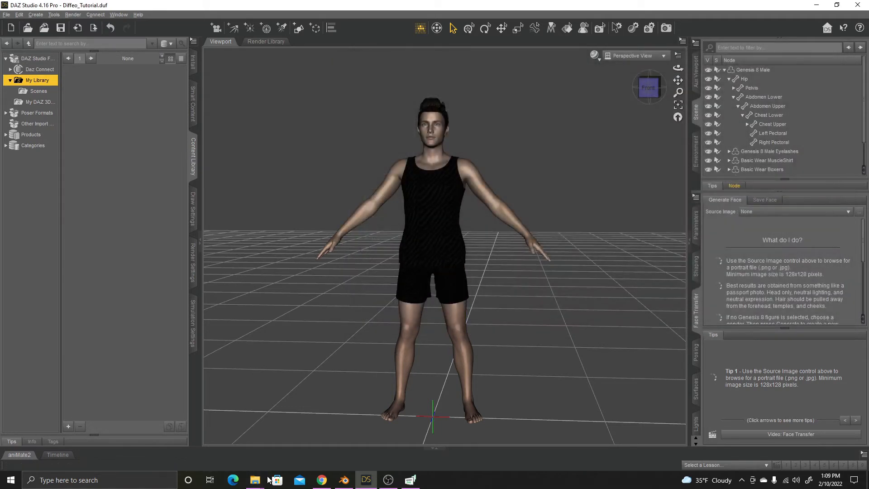
Copy the Scripts folder from to_daz_studio into the My Library folder of DAZ 3D > Studio.
{"action": "mouse_move", "coordinate": [260, 479]}
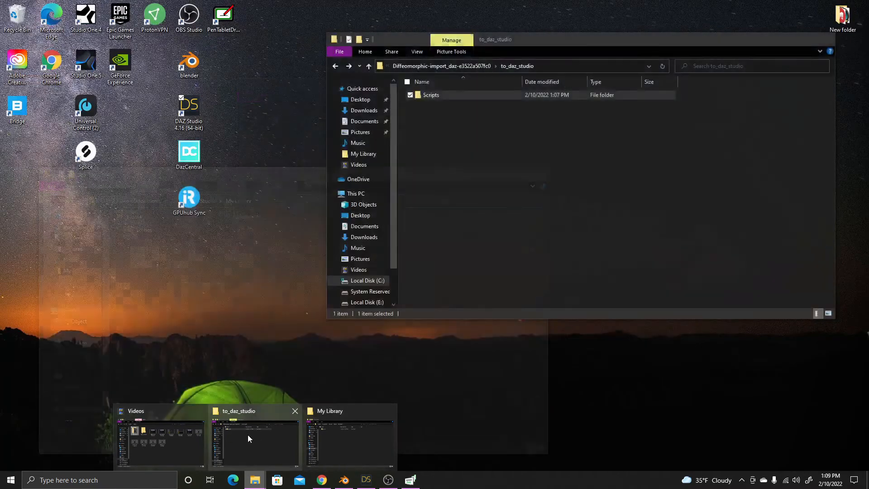
{"action": "left_click", "coordinate": [248, 435]}
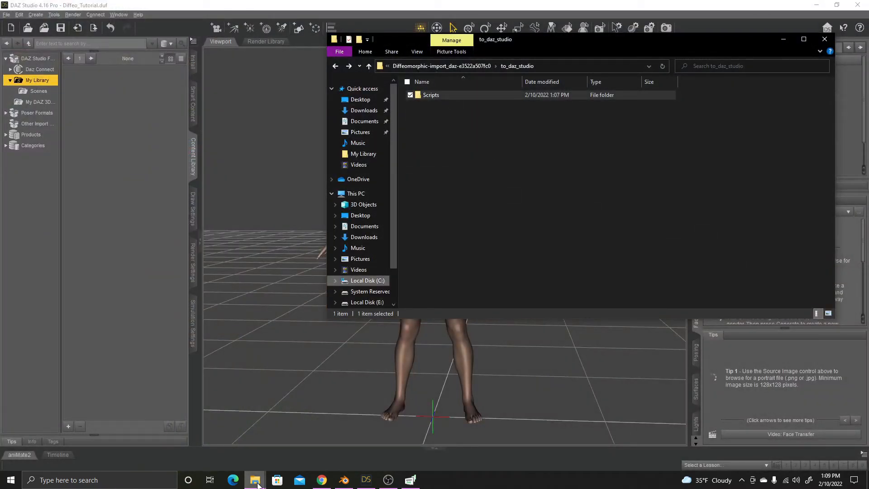
{"action": "mouse_move", "coordinate": [256, 480]}
{"action": "left_click", "coordinate": [336, 441]}
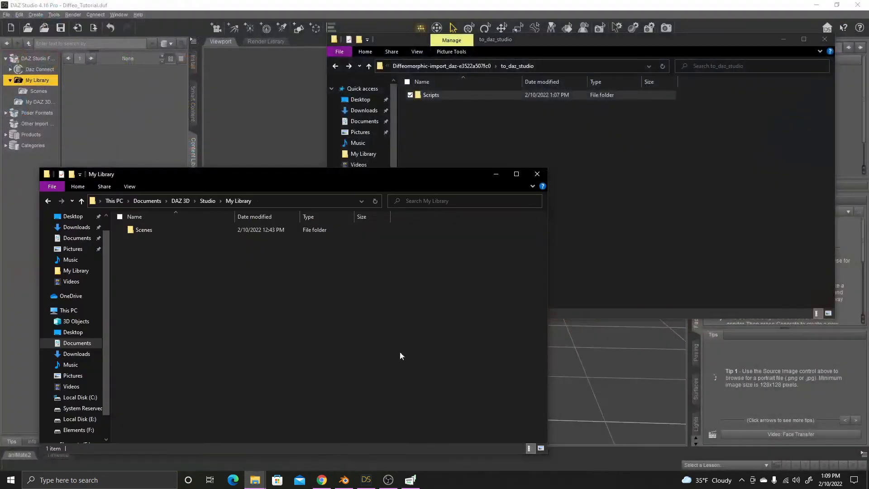
{"action": "right_click", "coordinate": [450, 96]}
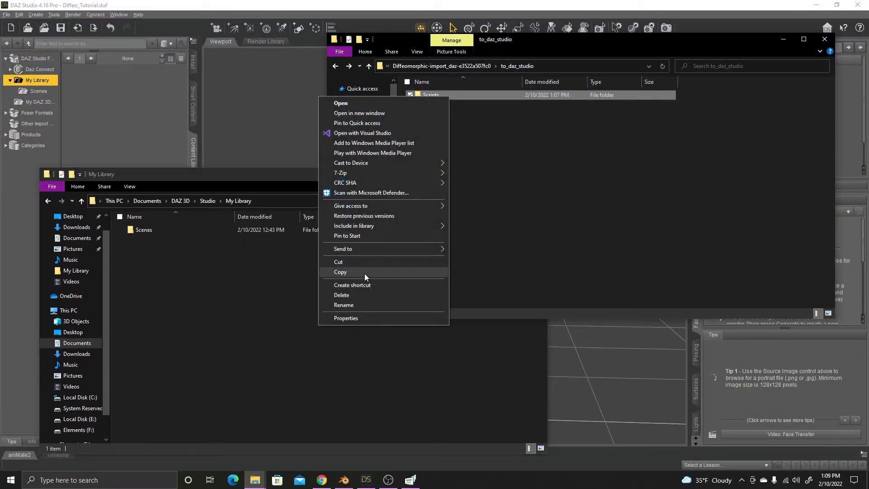
{"action": "left_click", "coordinate": [365, 272]}
{"action": "left_click", "coordinate": [200, 306]}
{"action": "right_click", "coordinate": [200, 306]}
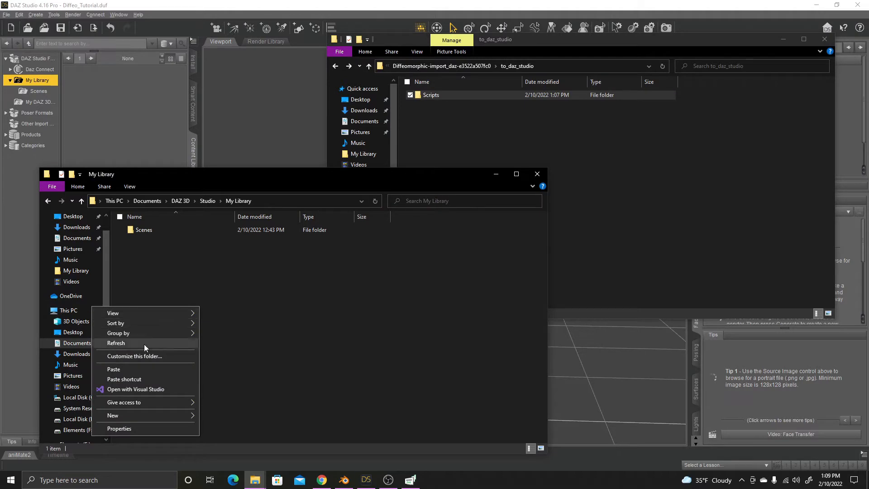
{"action": "left_click", "coordinate": [136, 370]}
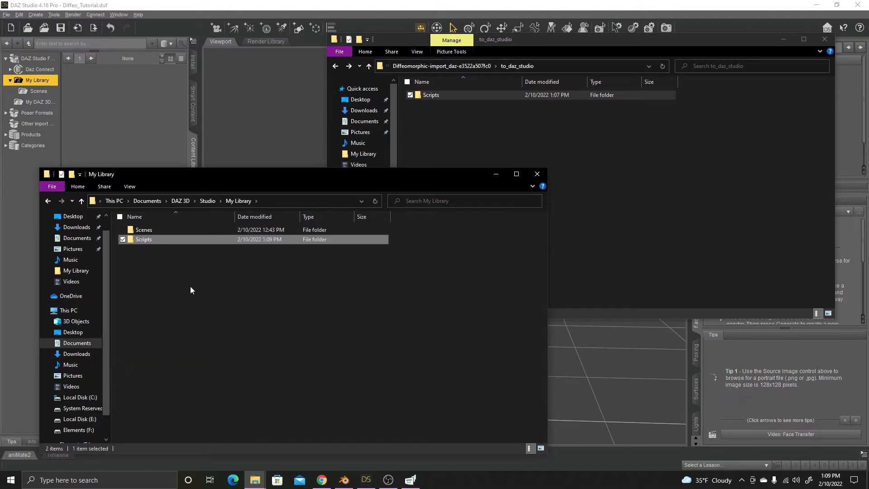
Return to DAZ Studio, refresh My Library in the content library, and open the Diffeomorphic folder under Scripts.
{"action": "left_click", "coordinate": [135, 137]}
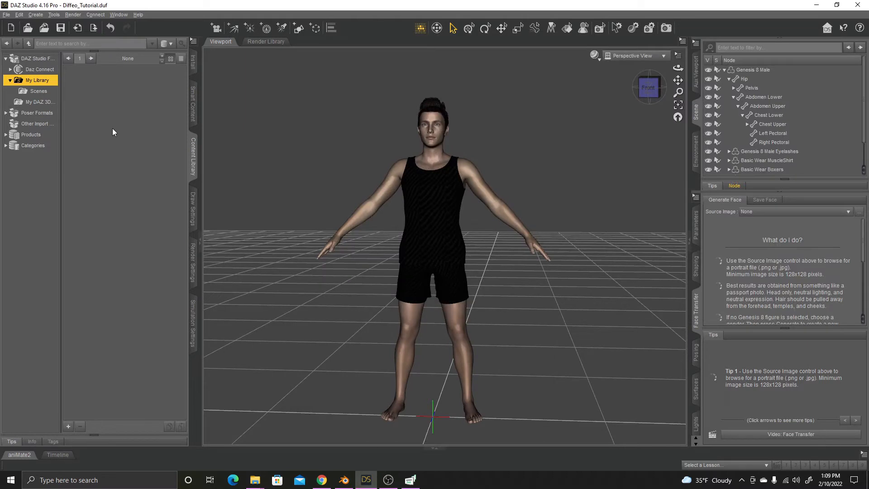
{"action": "right_click", "coordinate": [30, 83]}
{"action": "left_click", "coordinate": [53, 148]}
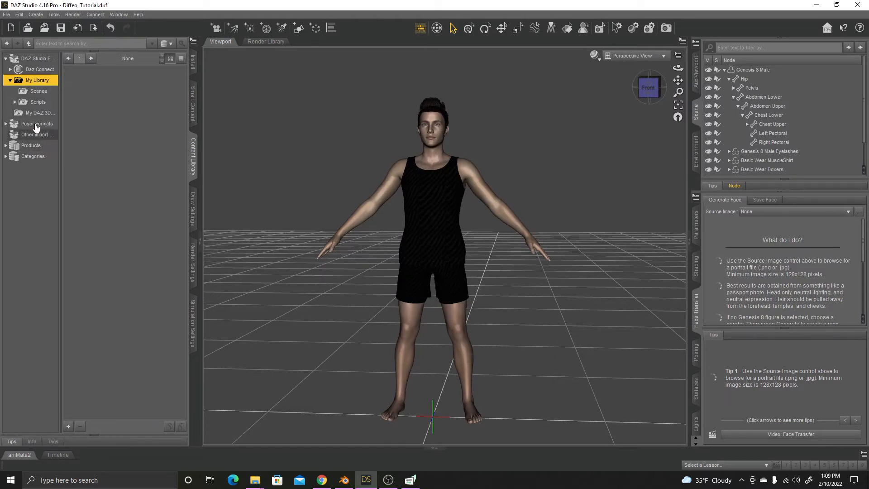
{"action": "left_click", "coordinate": [15, 102]}
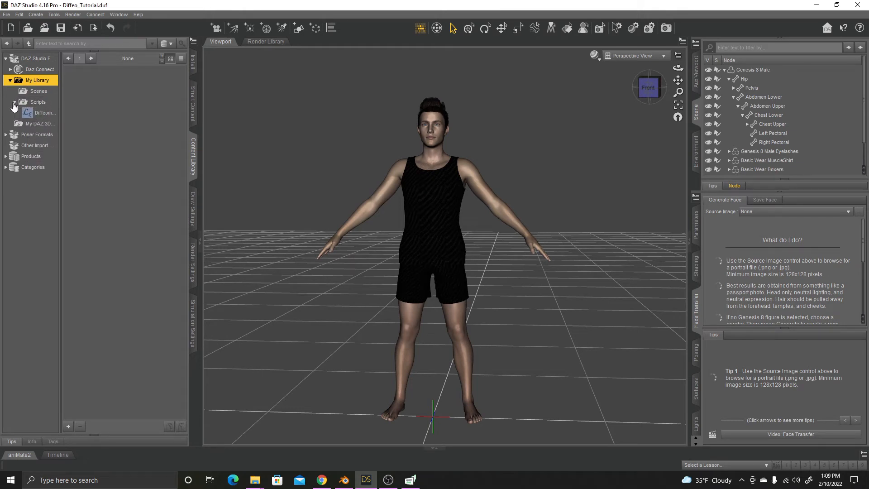
{"action": "left_click", "coordinate": [28, 113]}
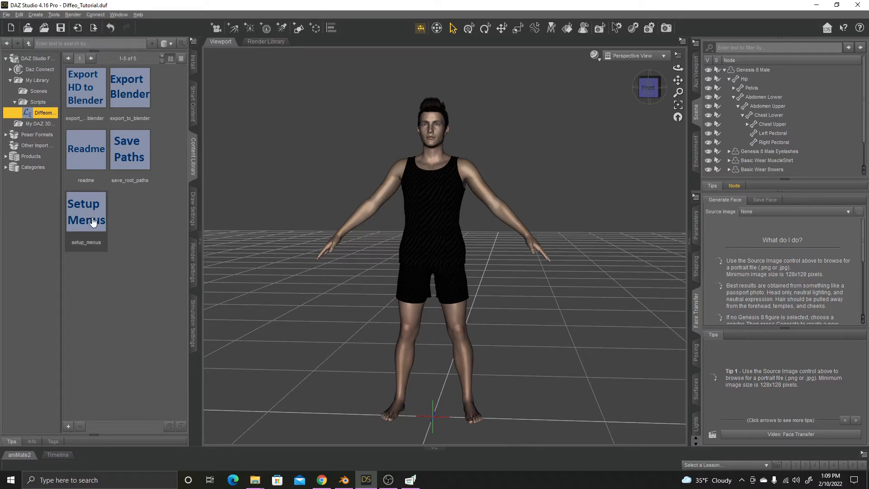
Run the setup_menus script, acknowledge its messages, and check that the Export To Blender and Export HD To Blender commands are available.
{"action": "mouse_move", "coordinate": [98, 224]}
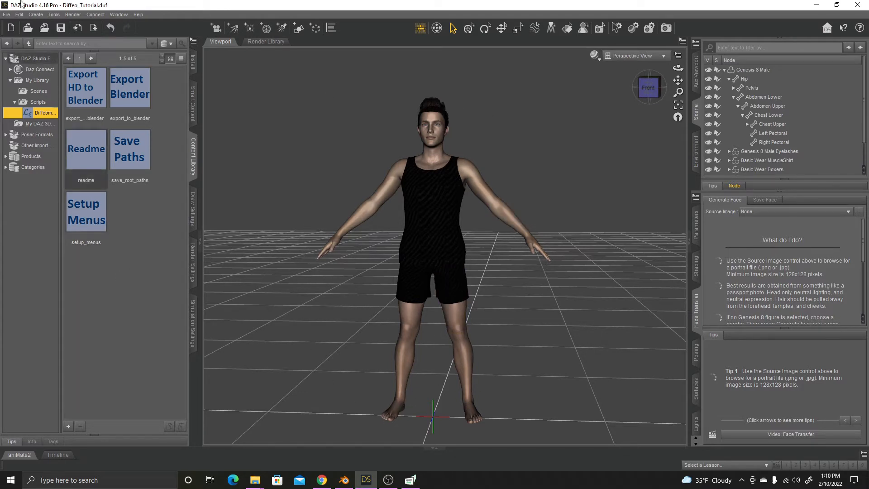
{"action": "left_click", "coordinate": [6, 15]}
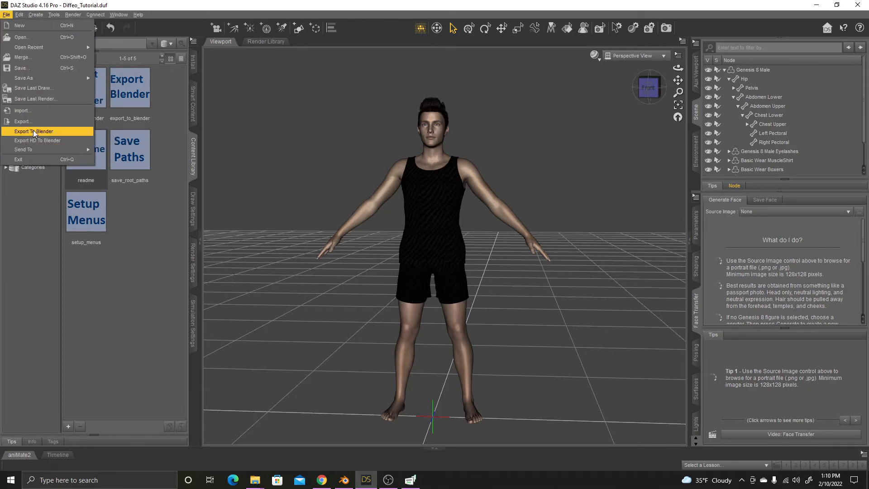
{"action": "left_click", "coordinate": [94, 268]}
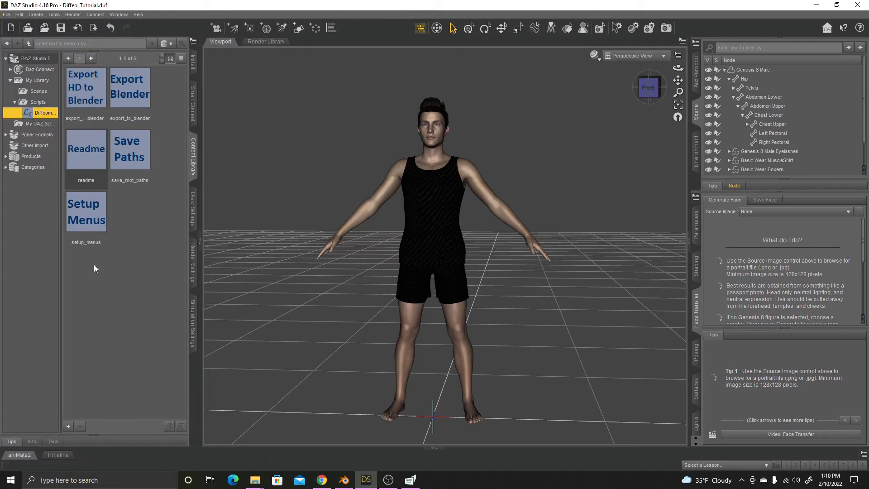
{"action": "double_click", "coordinate": [92, 215]}
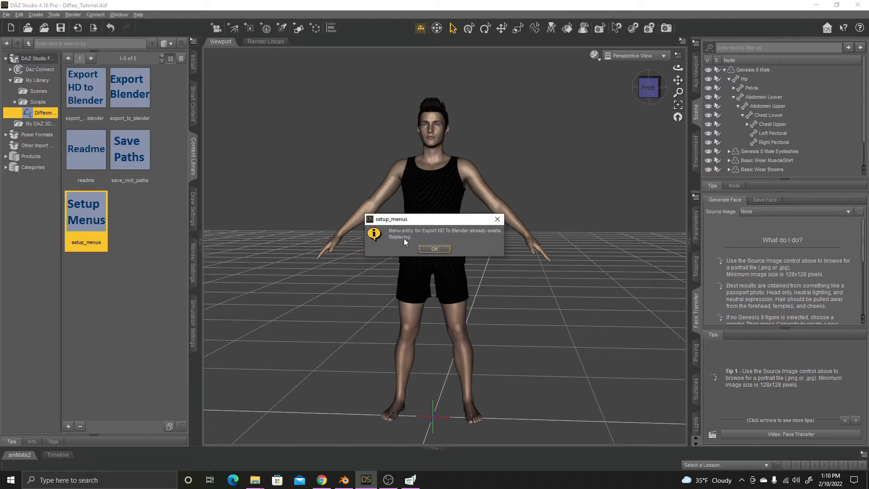
{"action": "left_click", "coordinate": [433, 249]}
{"action": "left_click", "coordinate": [430, 249]}
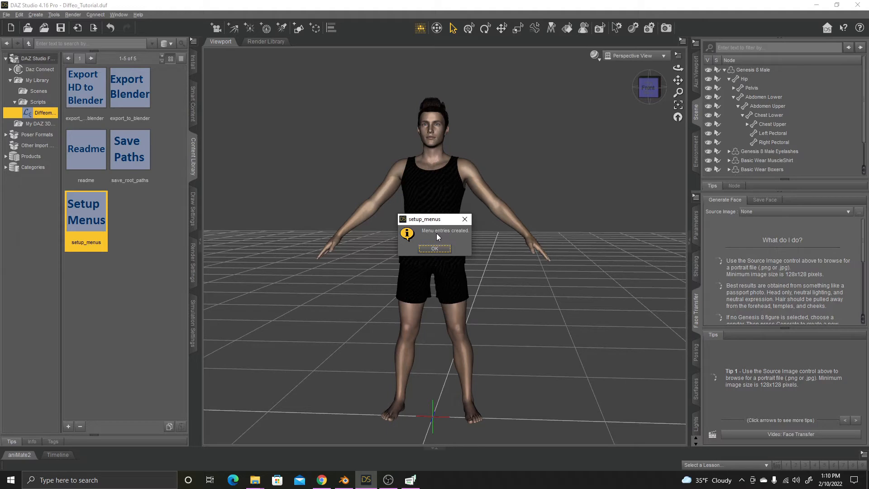
{"action": "left_click", "coordinate": [435, 249]}
{"action": "left_click", "coordinate": [6, 14]}
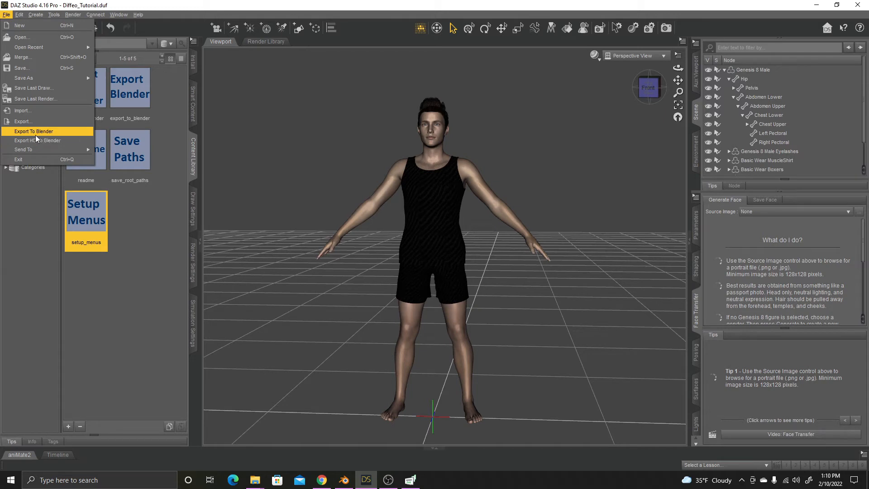
{"action": "left_click", "coordinate": [129, 216]}
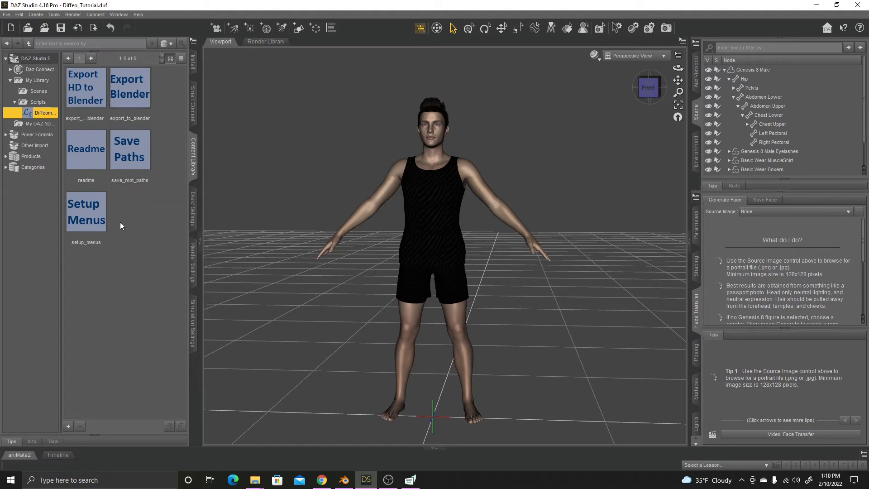
{"action": "mouse_move", "coordinate": [80, 218]}
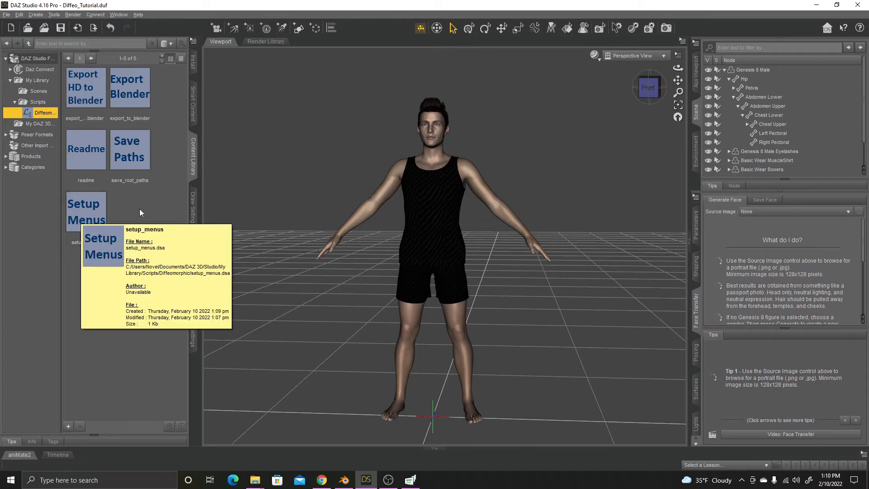
Switch to Blender and open the Add-ons section of the preferences.
{"action": "left_click", "coordinate": [343, 480]}
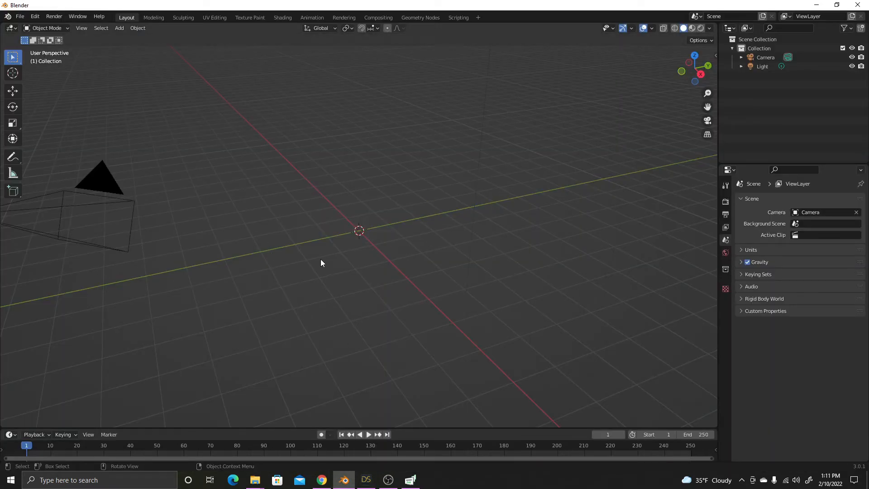
{"action": "mouse_move", "coordinate": [342, 234]}
{"action": "middle_mouse_down"}
{"action": "mouse_move", "coordinate": [314, 213]}
{"action": "mouse_move", "coordinate": [357, 241]}
{"action": "mouse_move", "coordinate": [369, 231]}
{"action": "mouse_move", "coordinate": [326, 223]}
{"action": "mouse_move", "coordinate": [302, 244]}
{"action": "mouse_move", "coordinate": [388, 226]}
{"action": "mouse_move", "coordinate": [347, 231]}
{"action": "middle_mouse_up"}
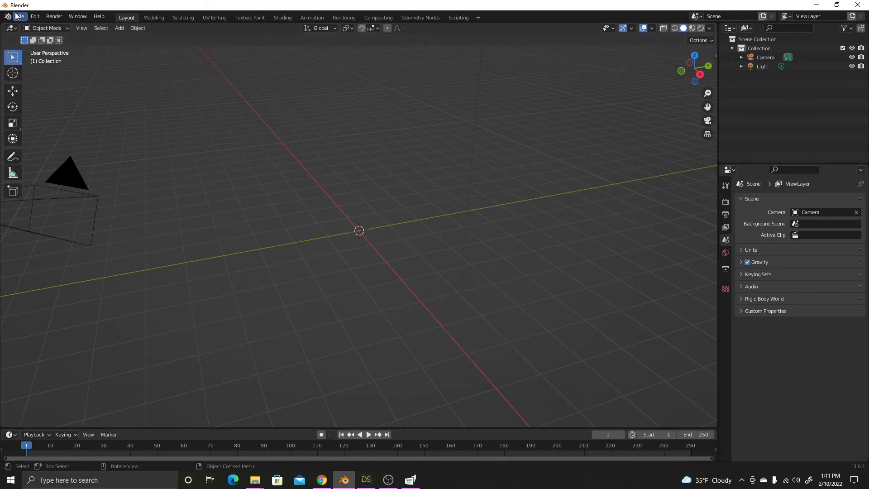
{"action": "left_click", "coordinate": [35, 17]}
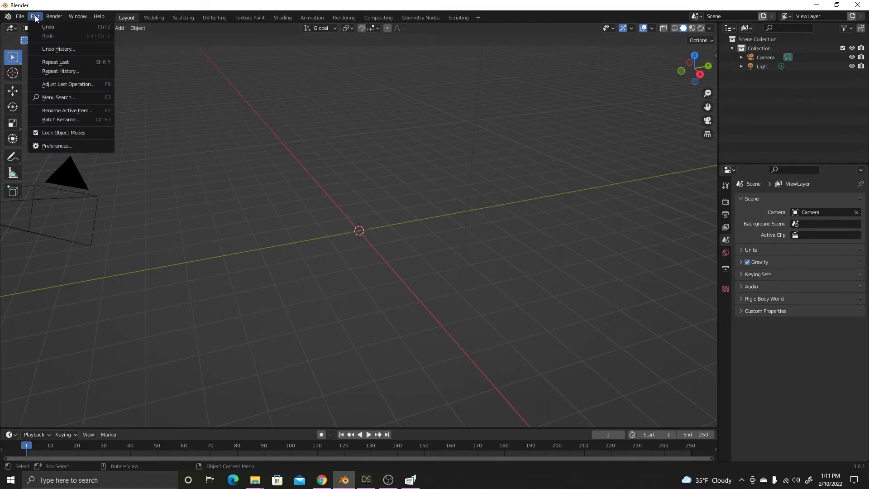
{"action": "left_click", "coordinate": [57, 145]}
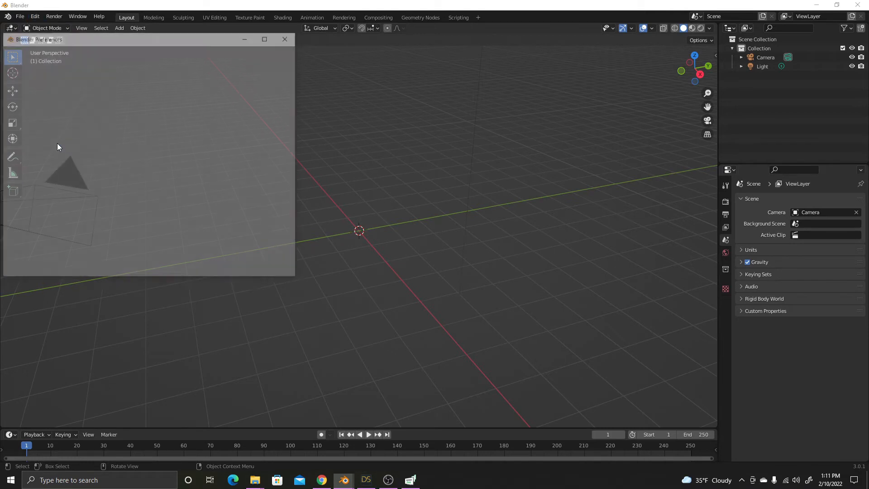
{"action": "left_click_drag", "start_coordinate": [110, 39], "coordinate": [244, 50]}
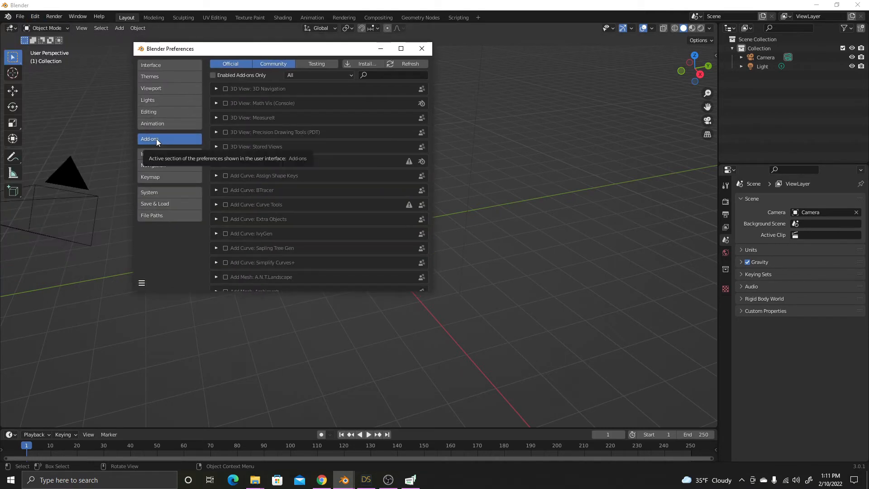
Install the add-on from Diffeomorphic-import_daz-e3522a507fc0.zip in the Daz To Blender folder under Downloads.
{"action": "left_click", "coordinate": [362, 65]}
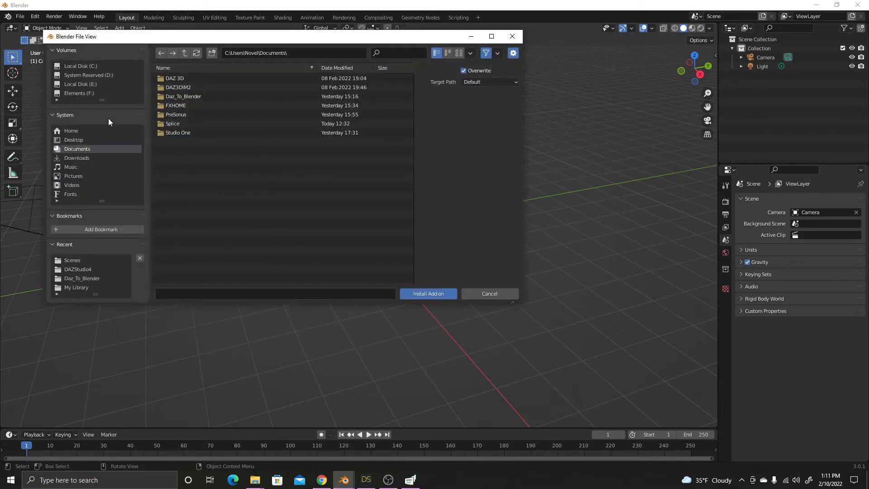
{"action": "left_click", "coordinate": [82, 157]}
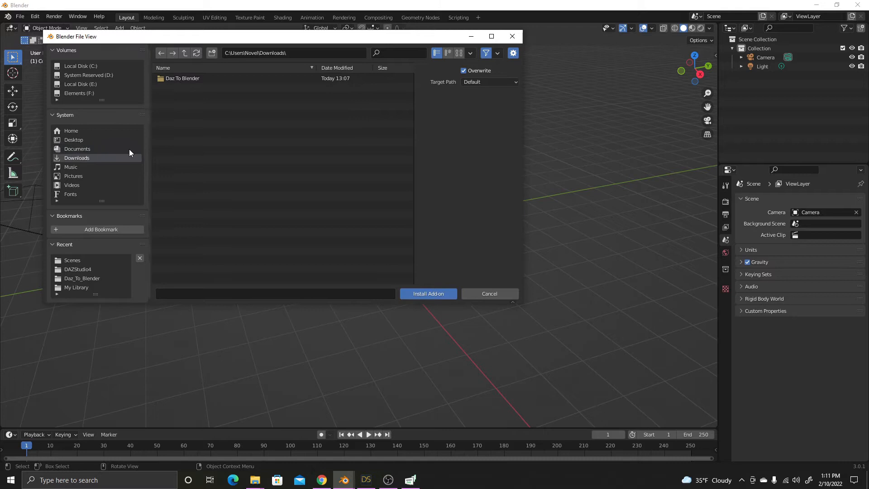
{"action": "double_click", "coordinate": [175, 79]}
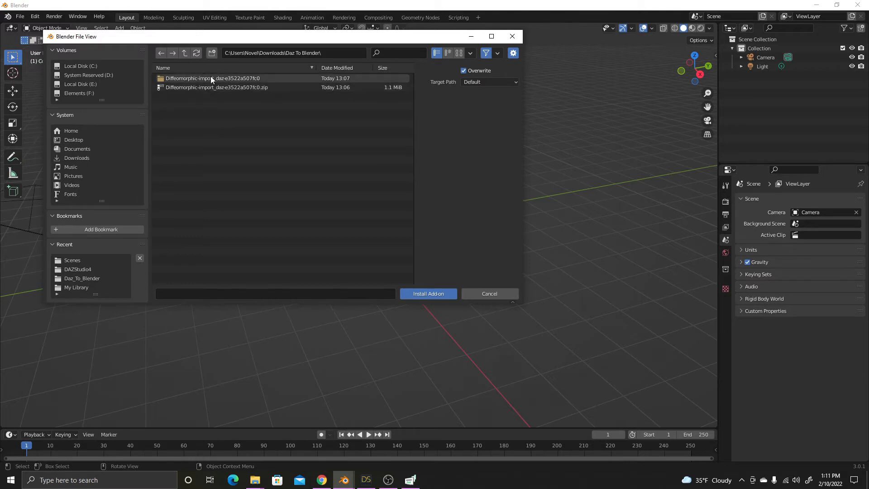
{"action": "left_click", "coordinate": [249, 89]}
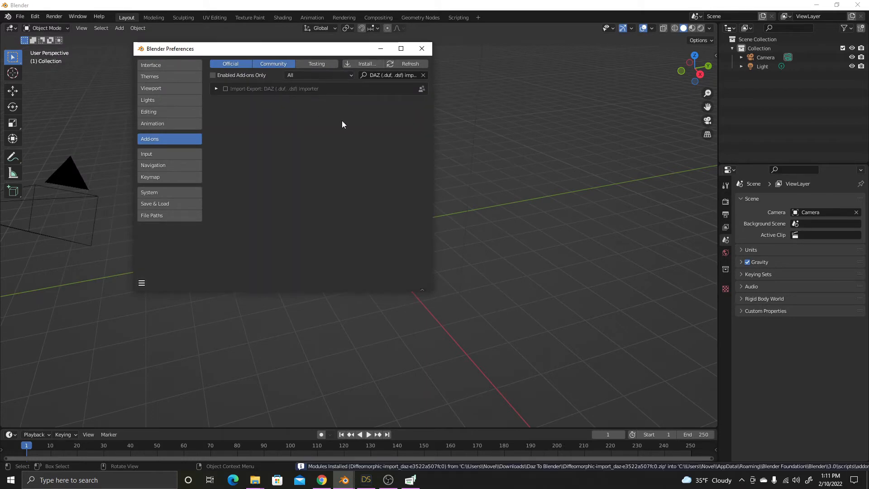
Enable the Import-Export: DAZ (.duf, .dsf) importer add-on, expand its details, and close the preferences.
{"action": "left_click", "coordinate": [224, 89]}
{"action": "left_click", "coordinate": [216, 89]}
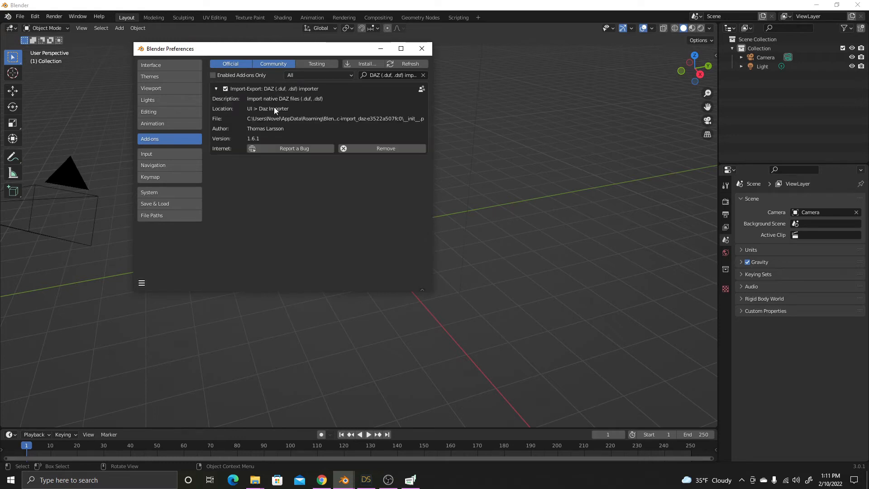
{"action": "left_click", "coordinate": [421, 49]}
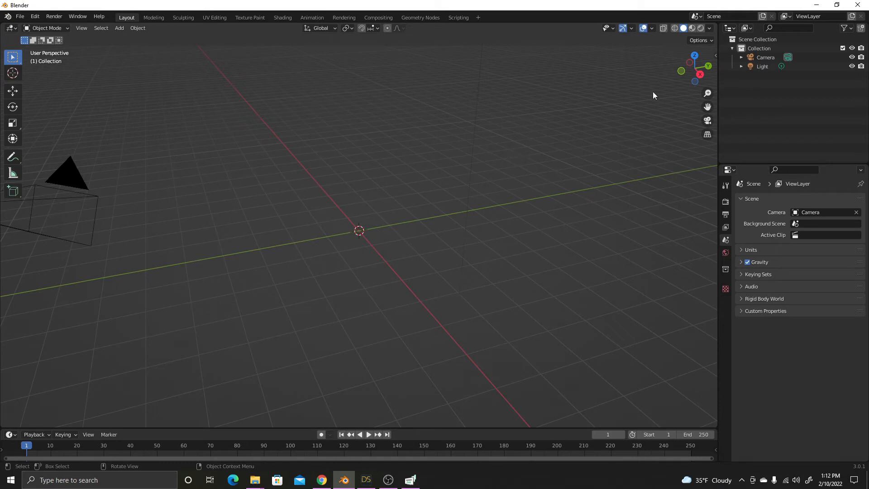
Show the DAZ Importer tools in the 3D viewport sidebar and open their Global Settings.
{"action": "left_click", "coordinate": [716, 55]}
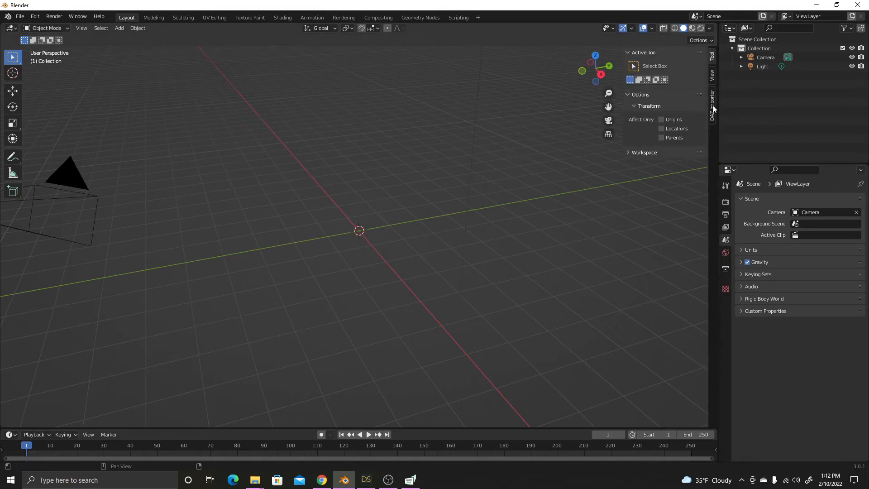
{"action": "left_click", "coordinate": [712, 105]}
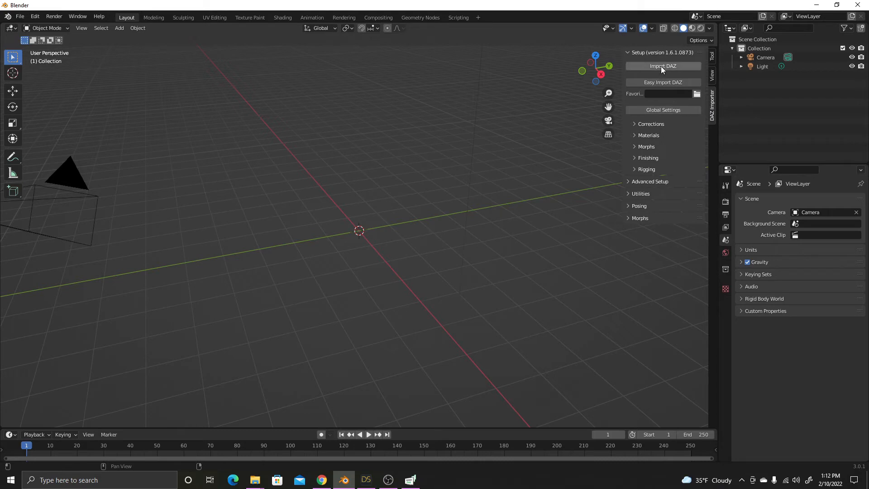
{"action": "left_click", "coordinate": [642, 110]}
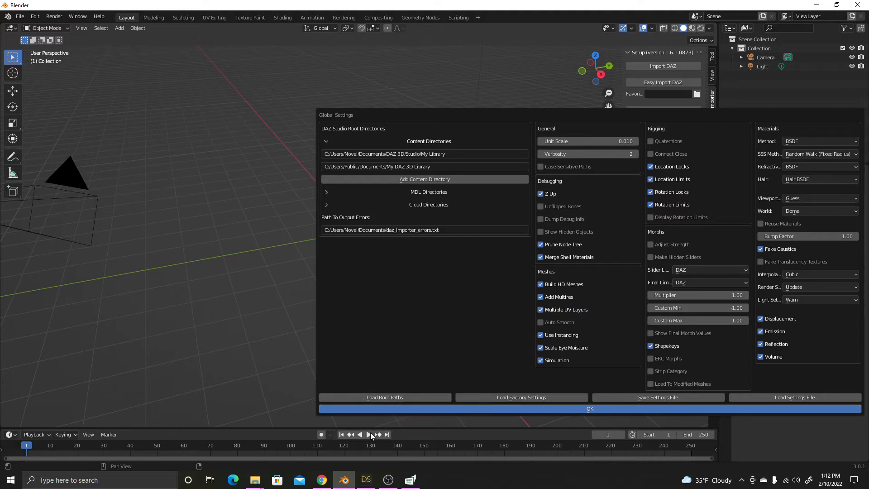
Switch to DAZ Studio, run the save_root_paths script, copy the folder path from its save dialog, and cancel the save.
{"action": "left_click", "coordinate": [367, 480]}
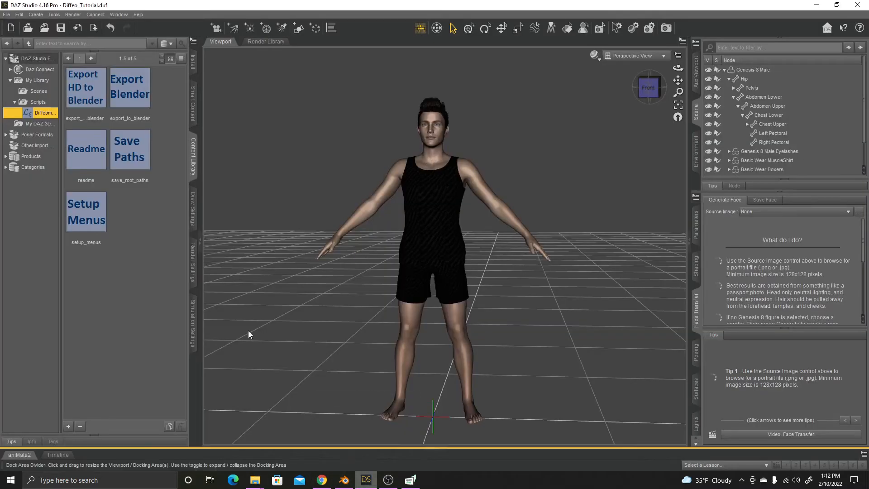
{"action": "double_click", "coordinate": [131, 159]}
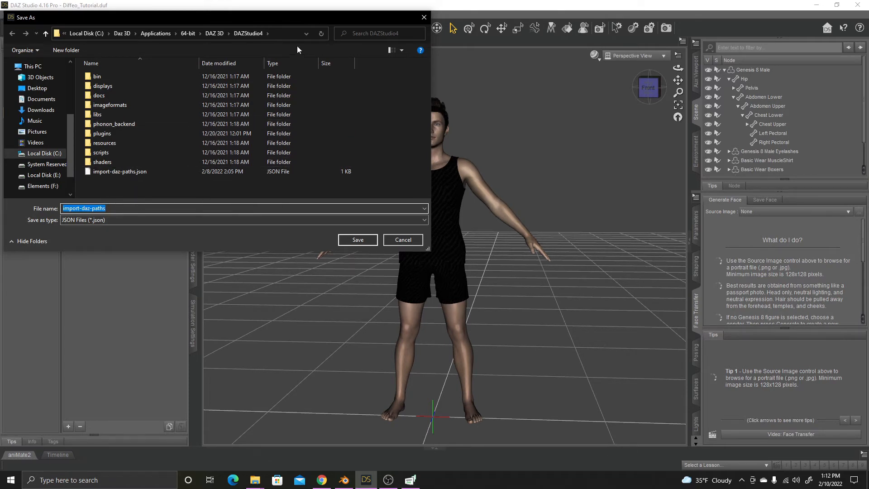
{"action": "left_click", "coordinate": [278, 33]}
{"action": "key", "text": "ctrl+c"}
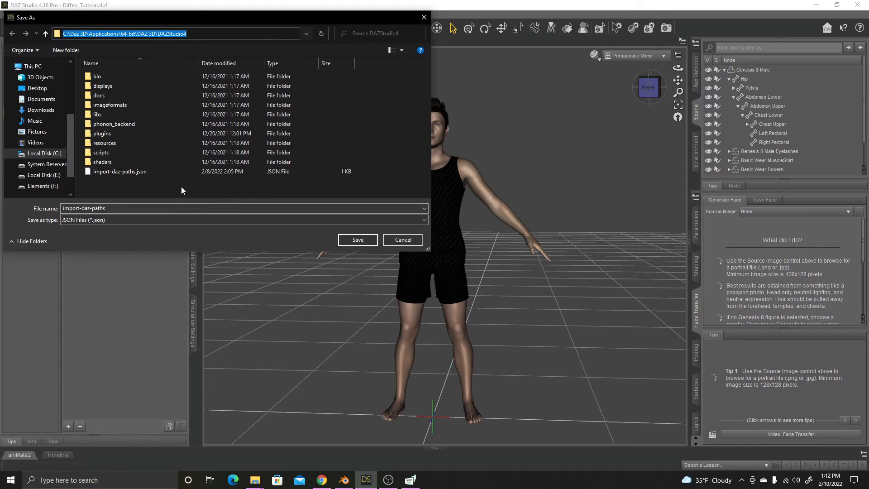
{"action": "left_click", "coordinate": [156, 189]}
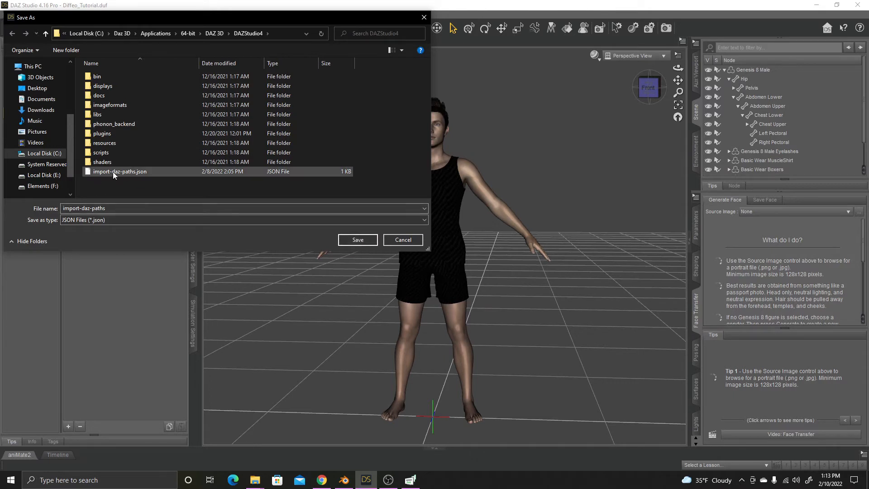
{"action": "left_click", "coordinate": [402, 240]}
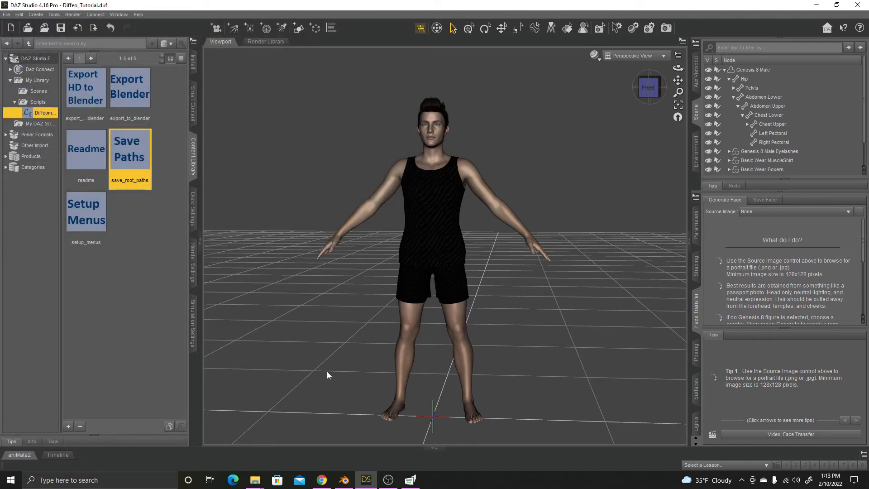
Back in Blender, load the root paths from import-daz-paths.json in C:\Daz 3D\Applications\64-bit\DAZ 3D\DAZStudio4.
{"action": "left_click", "coordinate": [343, 481]}
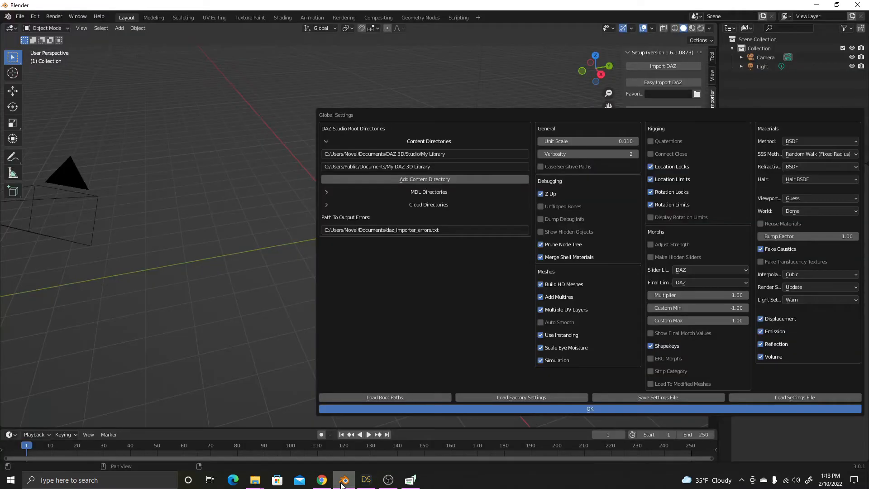
{"action": "left_click", "coordinate": [394, 397]}
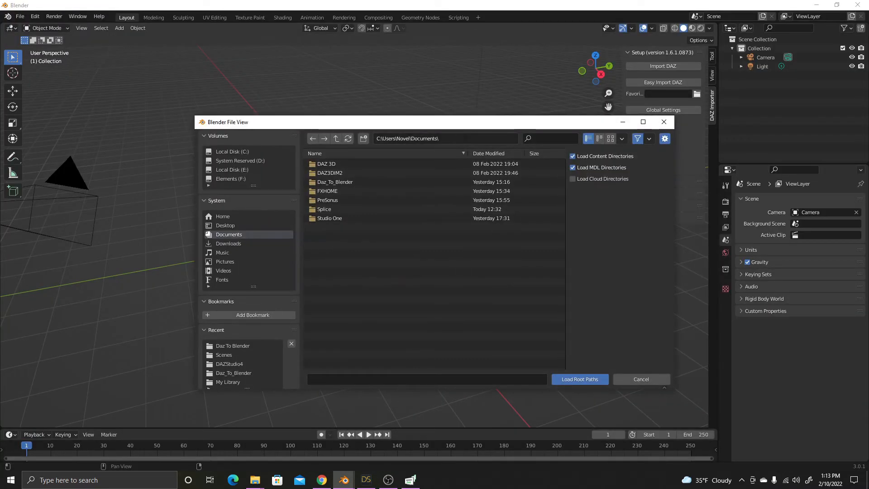
{"action": "left_click", "coordinate": [465, 138]}
{"action": "key", "text": "ctrl+v"}
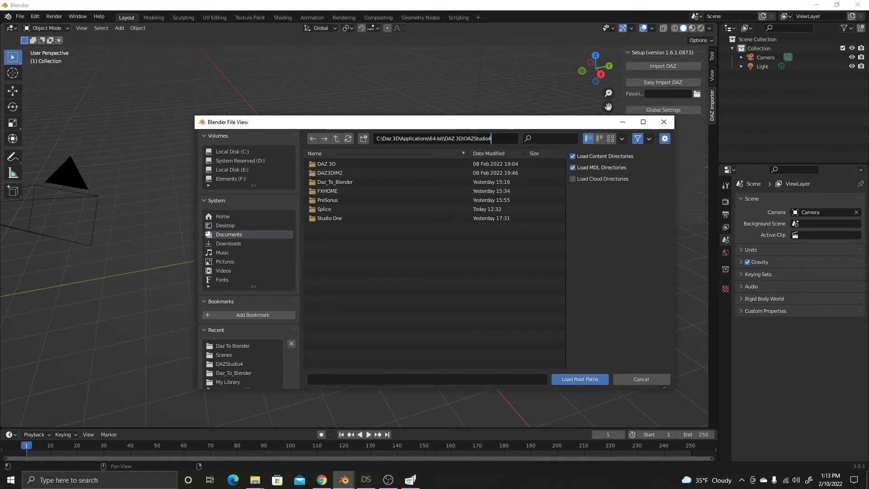
{"action": "key", "text": "Return"}
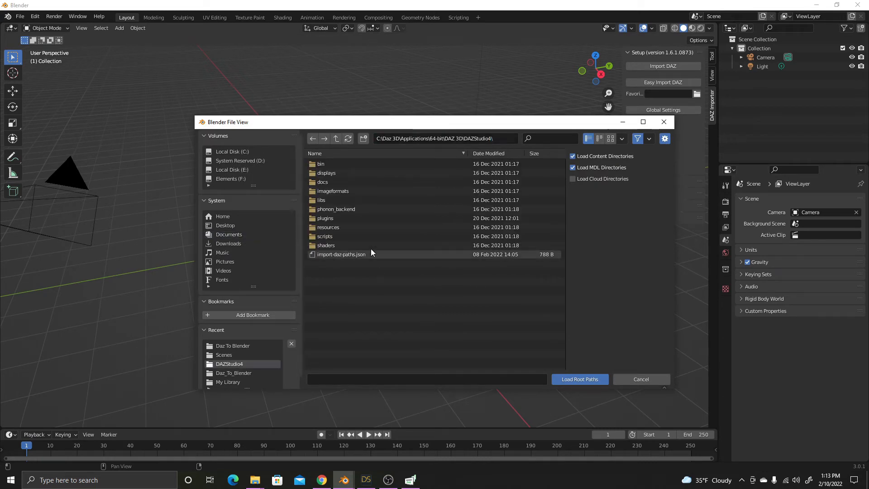
{"action": "left_click", "coordinate": [341, 255]}
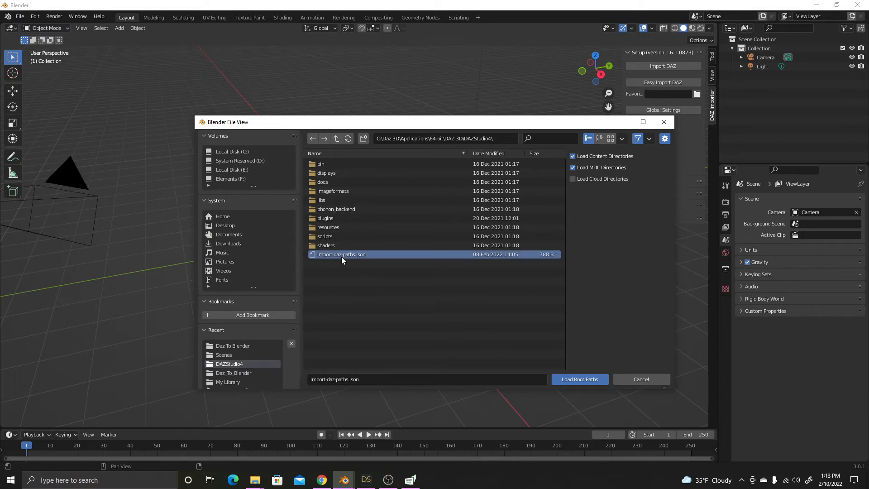
{"action": "left_click", "coordinate": [570, 379]}
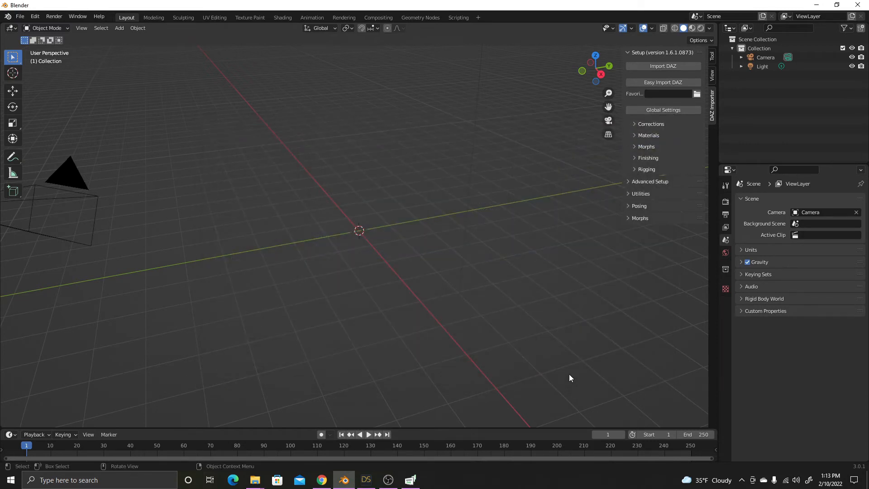
Switch to DAZ Studio and save the scene as Diffeo_Tutorial in My Library > Scenes, replacing the existing file.
{"action": "left_click", "coordinate": [366, 480]}
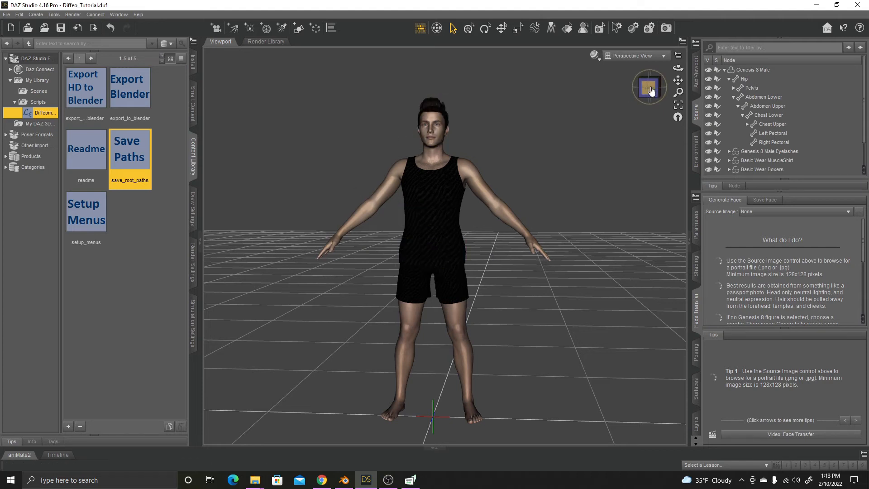
{"action": "left_click_drag", "start_coordinate": [650, 88], "coordinate": [657, 86]}
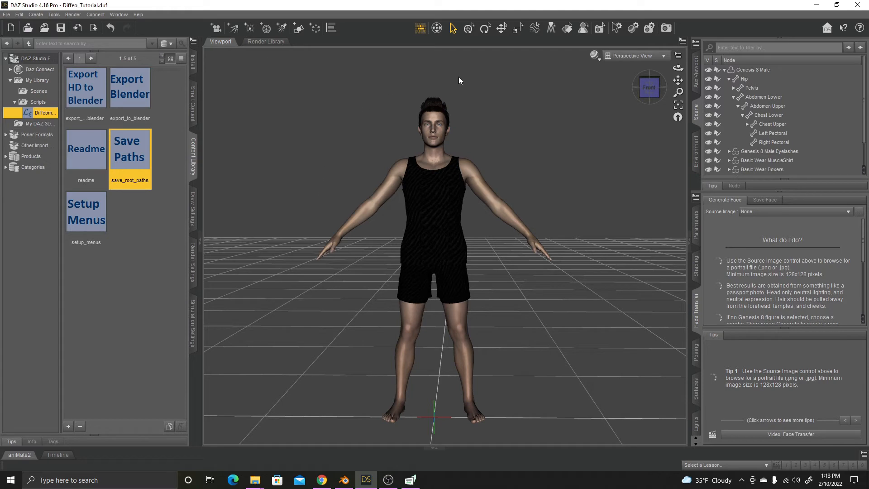
{"action": "left_click", "coordinate": [6, 15]}
{"action": "mouse_move", "coordinate": [34, 79]}
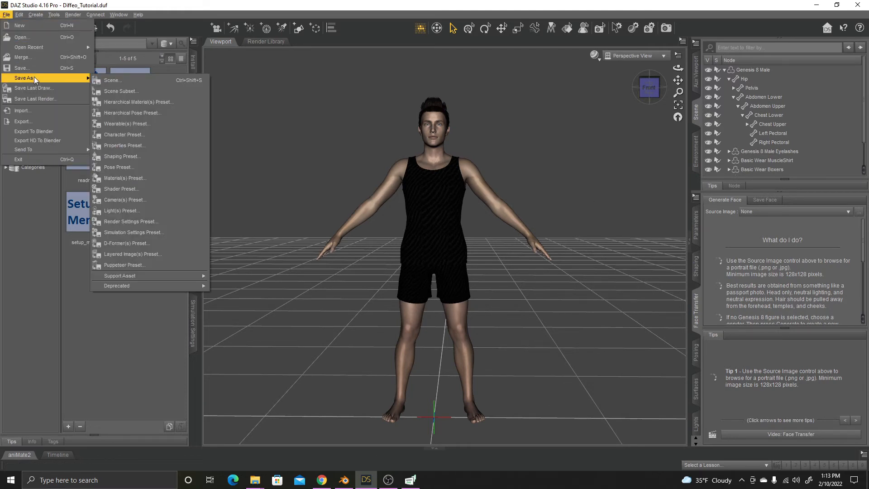
{"action": "left_click", "coordinate": [108, 81]}
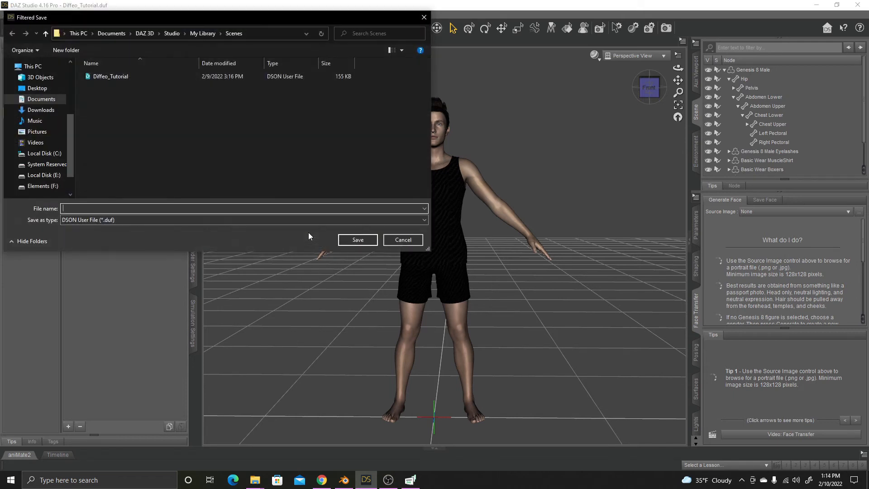
{"action": "left_click", "coordinate": [183, 78]}
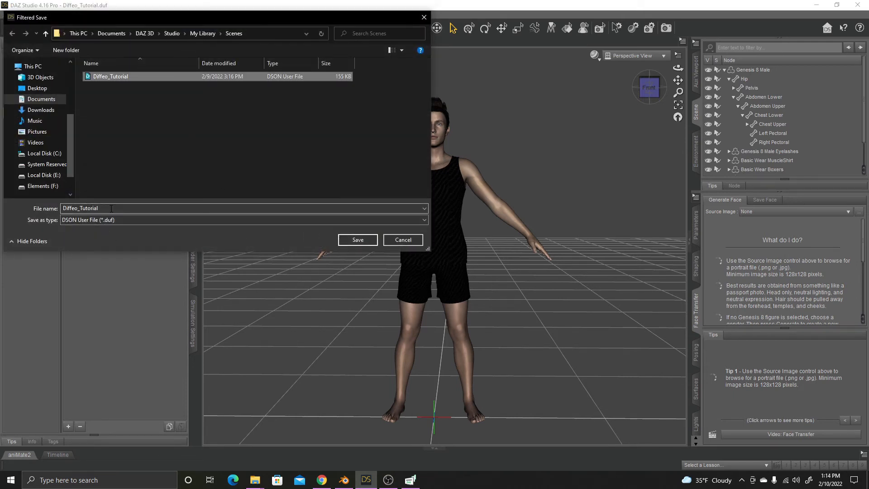
{"action": "left_click", "coordinate": [347, 241]}
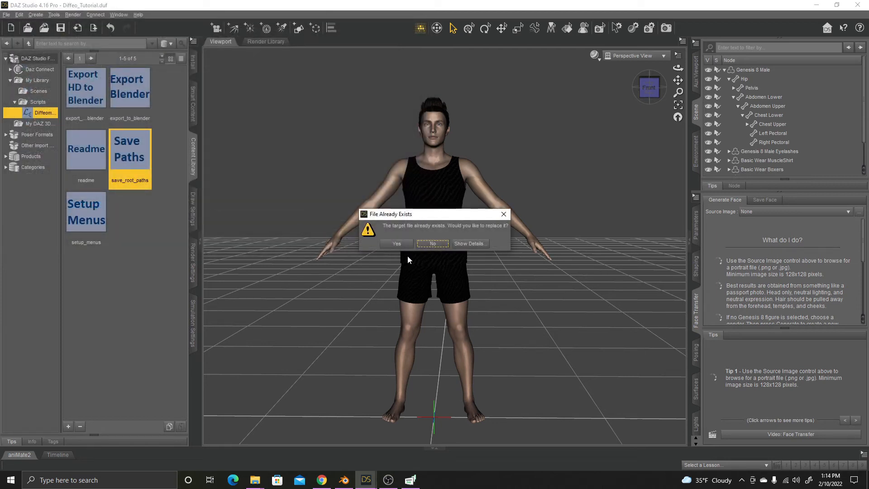
{"action": "left_click", "coordinate": [395, 244]}
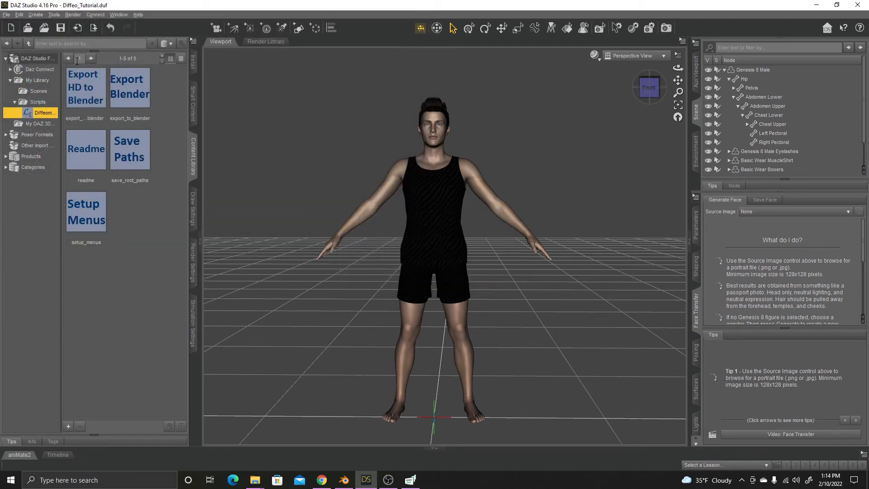
Look over the Blender export commands and collapse the Scripts folder in the content library.
{"action": "left_click", "coordinate": [8, 15]}
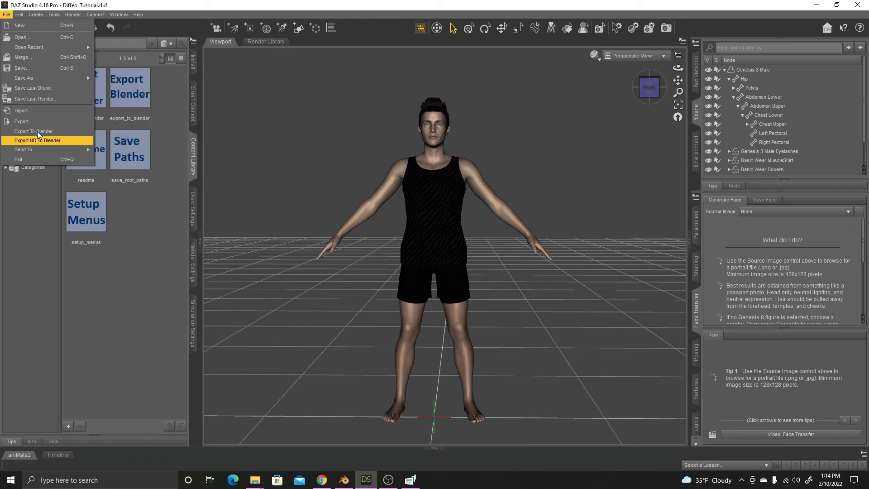
{"action": "left_click", "coordinate": [137, 219]}
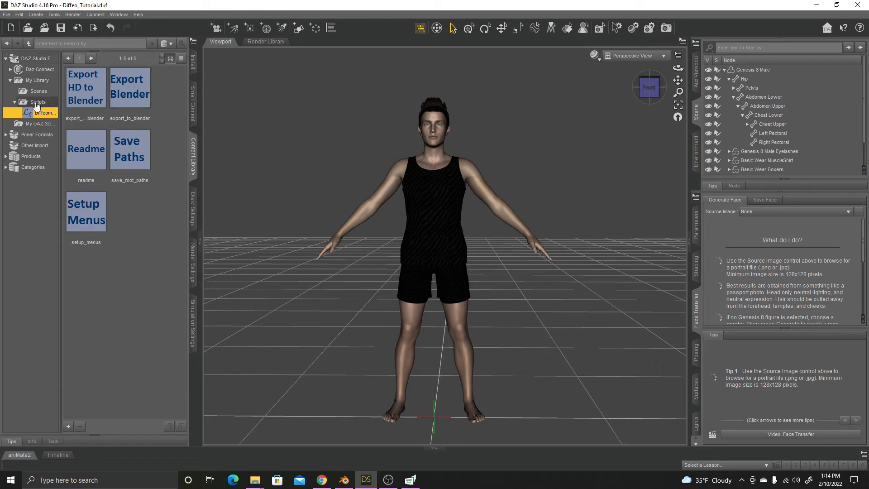
{"action": "left_click", "coordinate": [15, 102]}
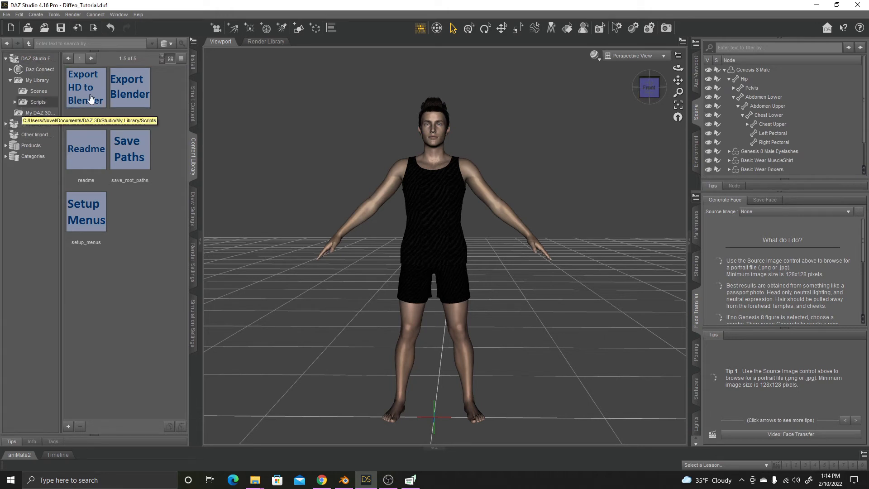
Select the Genesis 8 Male figure and use Export To Blender to save it as Diffeo_Tutorial in My Library > Scenes.
{"action": "left_click", "coordinate": [7, 14]}
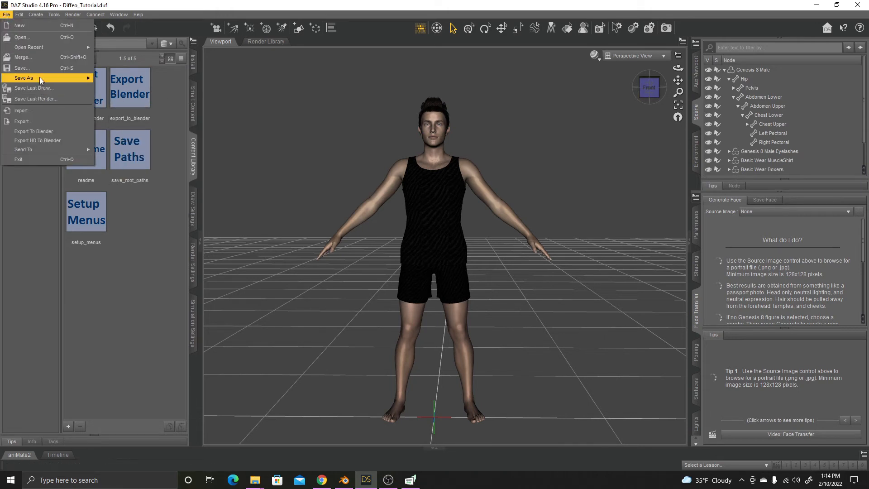
{"action": "left_click", "coordinate": [55, 133]}
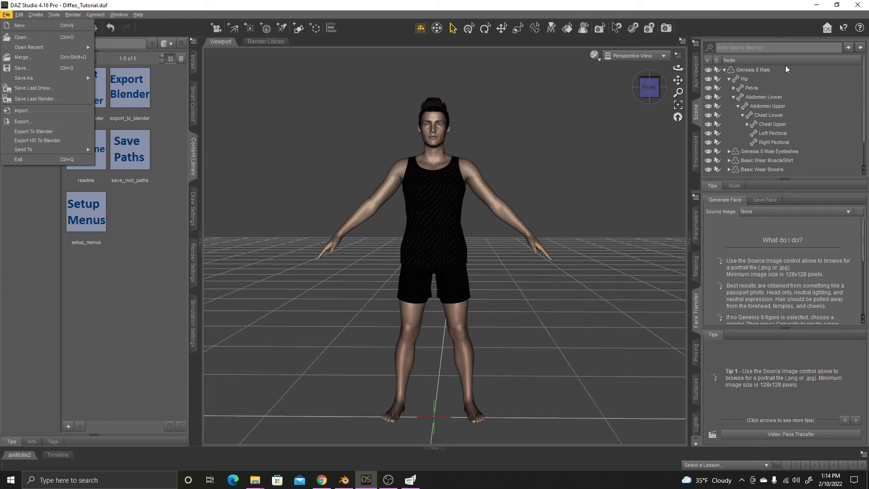
{"action": "left_click", "coordinate": [6, 15]}
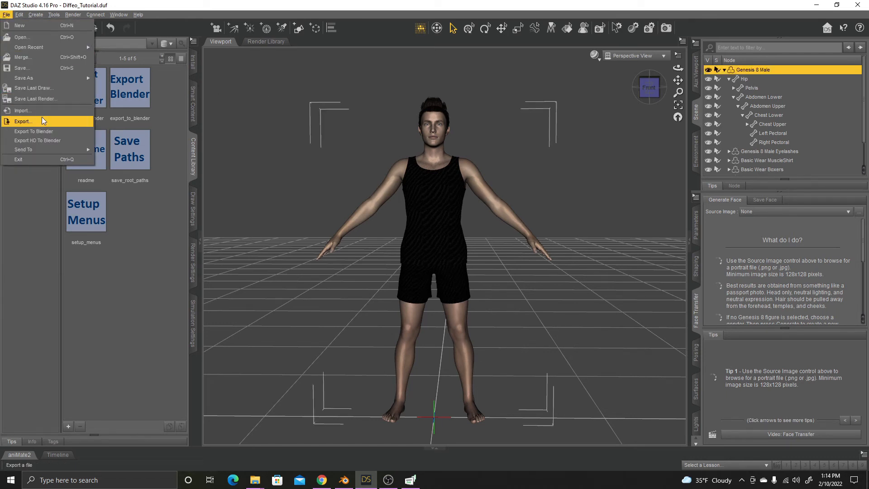
{"action": "left_click", "coordinate": [39, 132]}
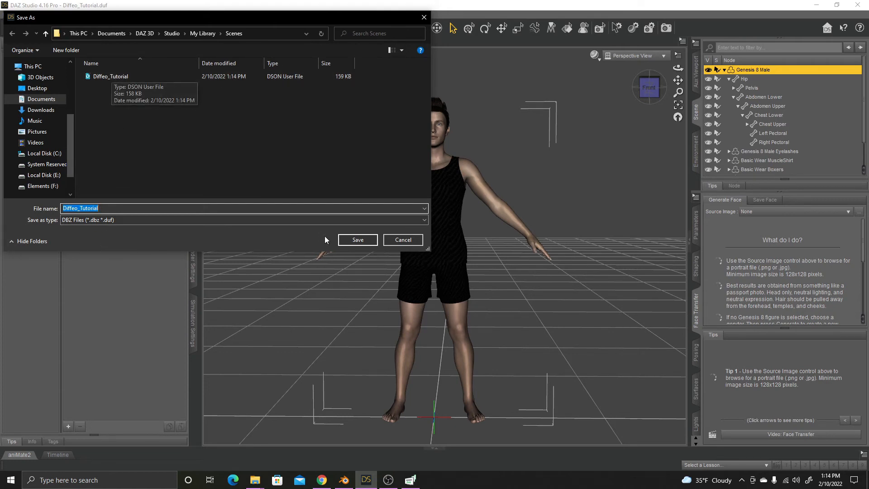
{"action": "left_click", "coordinate": [351, 238]}
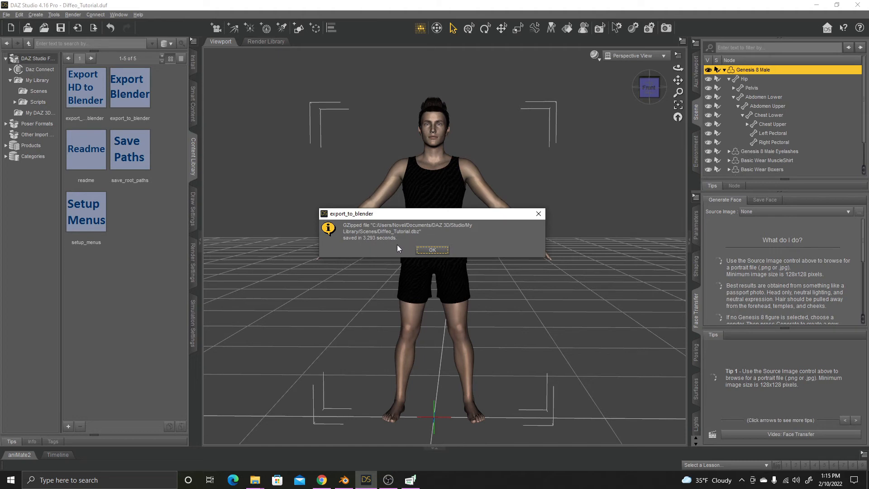
Close the finished export message, then switch to Blender and start an Easy Import DAZ.
{"action": "left_click_drag", "start_coordinate": [385, 217], "coordinate": [393, 158]}
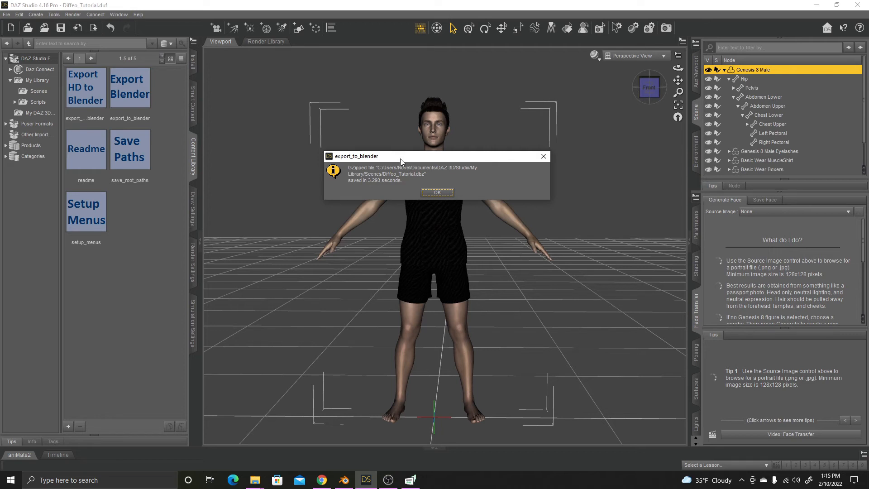
{"action": "left_click", "coordinate": [440, 192]}
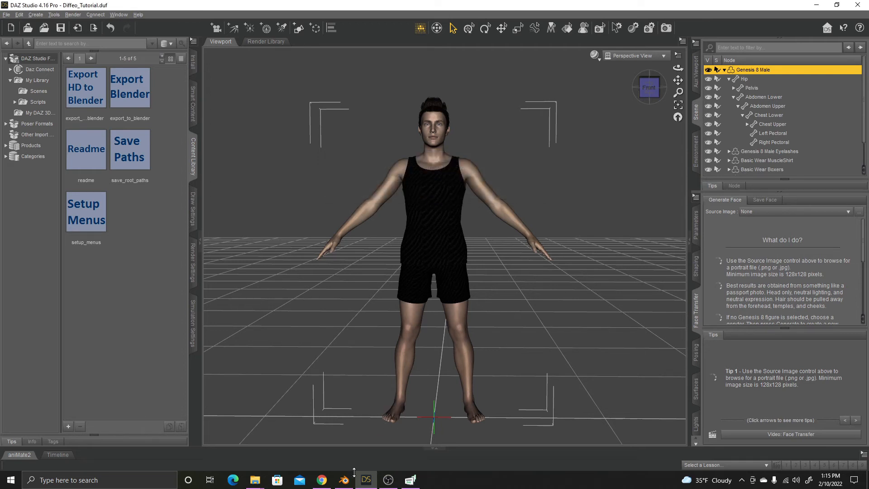
{"action": "mouse_move", "coordinate": [345, 479]}
{"action": "left_click", "coordinate": [369, 407]}
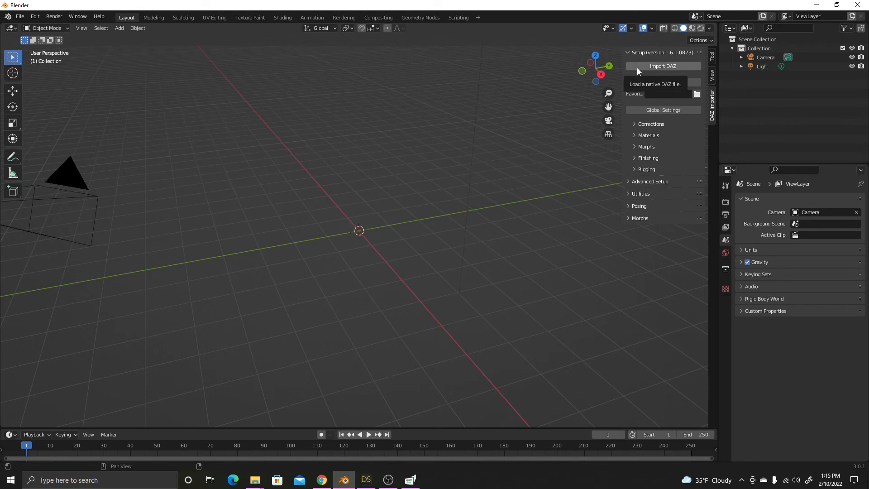
{"action": "left_click", "coordinate": [642, 83]}
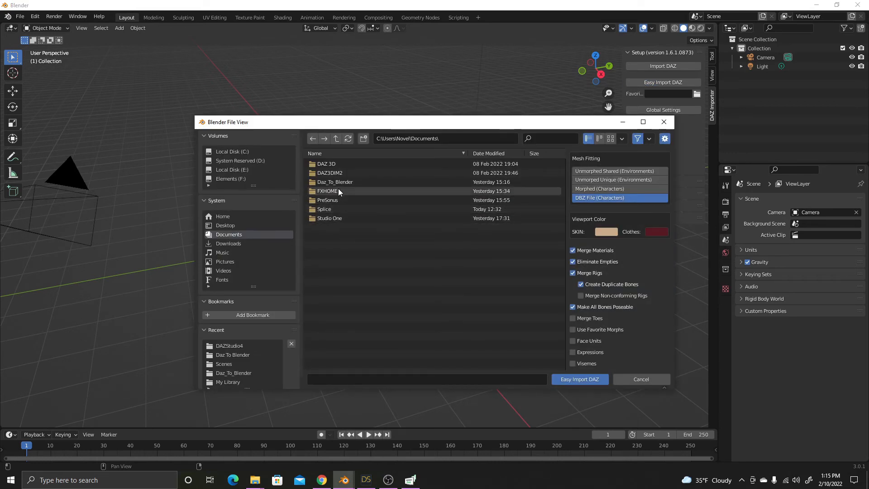
{"action": "left_click", "coordinate": [233, 244]}
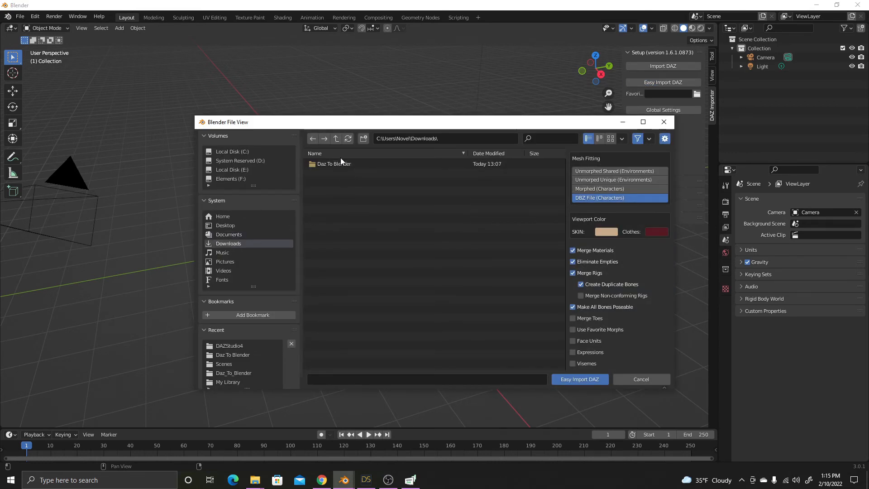
{"action": "double_click", "coordinate": [335, 164]}
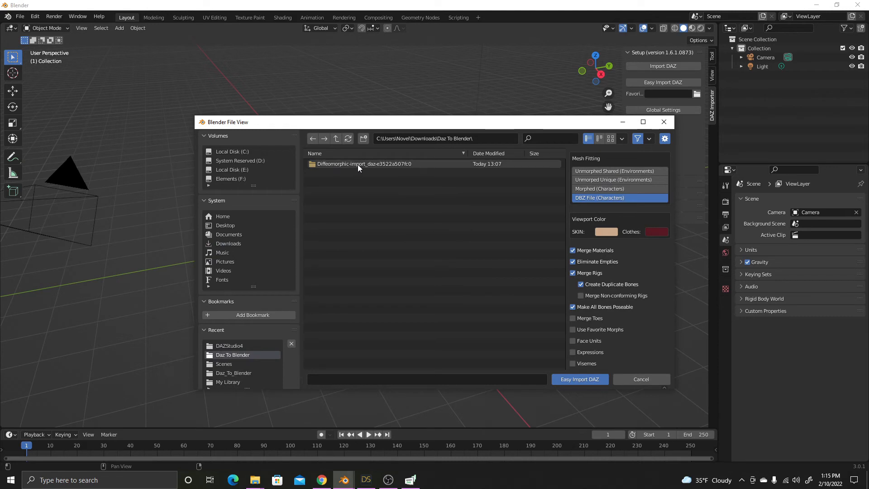
{"action": "left_click", "coordinate": [312, 141]}
{"action": "left_click", "coordinate": [312, 140]}
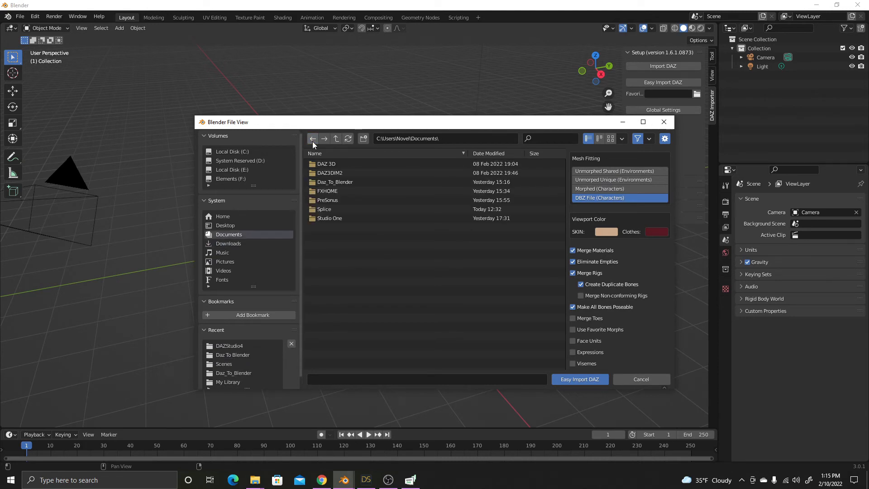
Easy-import Diffeo_Tutorial.duf from Documents\DAZ 3D\Studio\My Library\Scenes, using DBZ File (Characters) mesh fitting.
{"action": "double_click", "coordinate": [333, 165]}
{"action": "double_click", "coordinate": [333, 164]}
{"action": "double_click", "coordinate": [332, 173]}
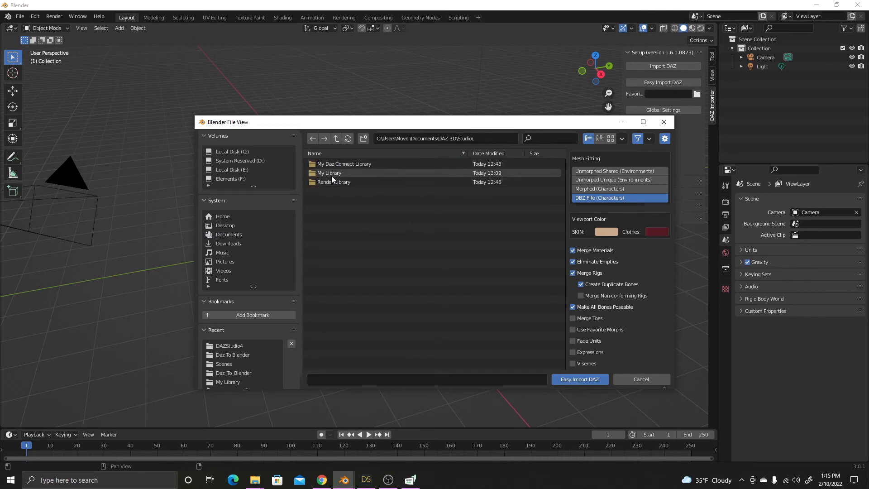
{"action": "double_click", "coordinate": [333, 165]}
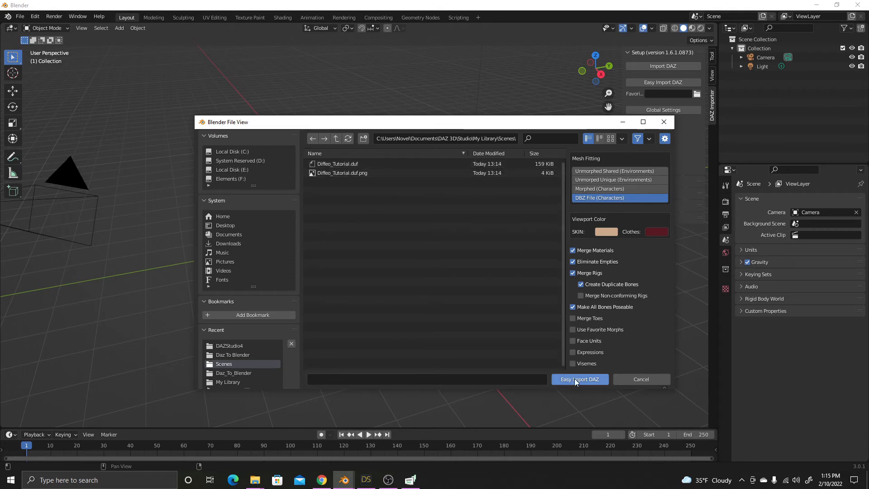
{"action": "left_click", "coordinate": [350, 164]}
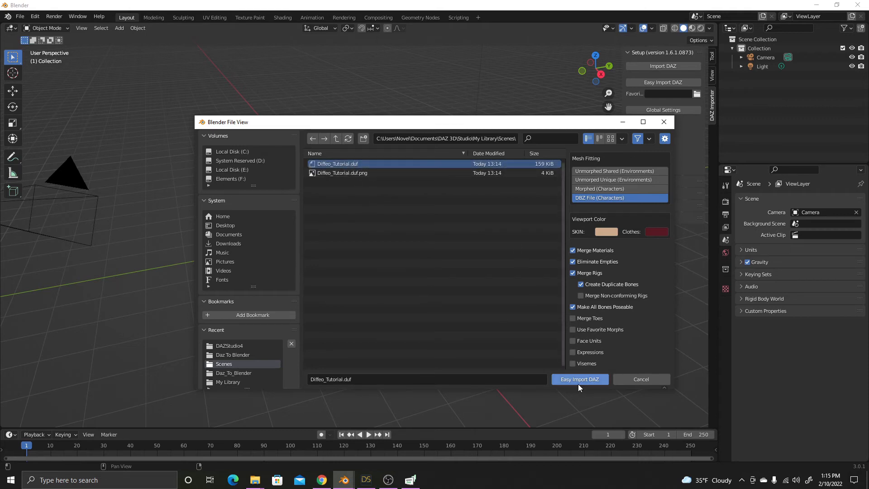
{"action": "scroll", "coordinate": [588, 320], "scroll_direction": "down", "scroll_amount": 8}
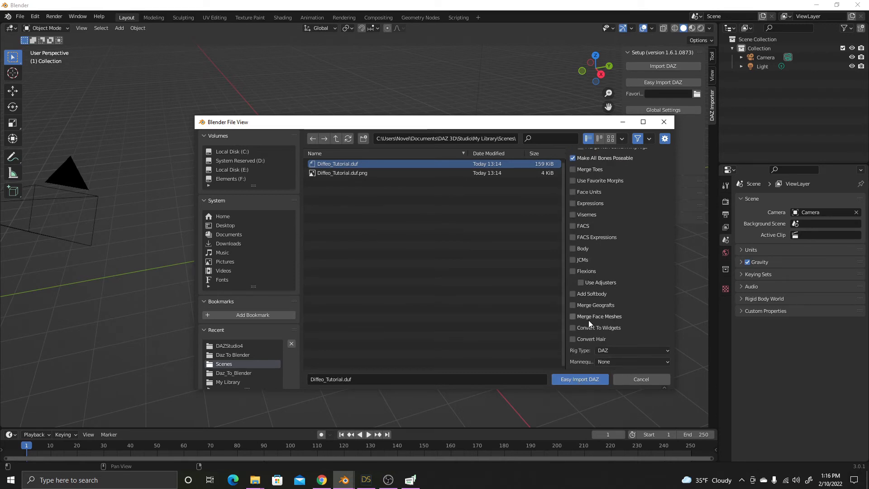
{"action": "scroll", "coordinate": [588, 319], "scroll_direction": "up", "scroll_amount": 8}
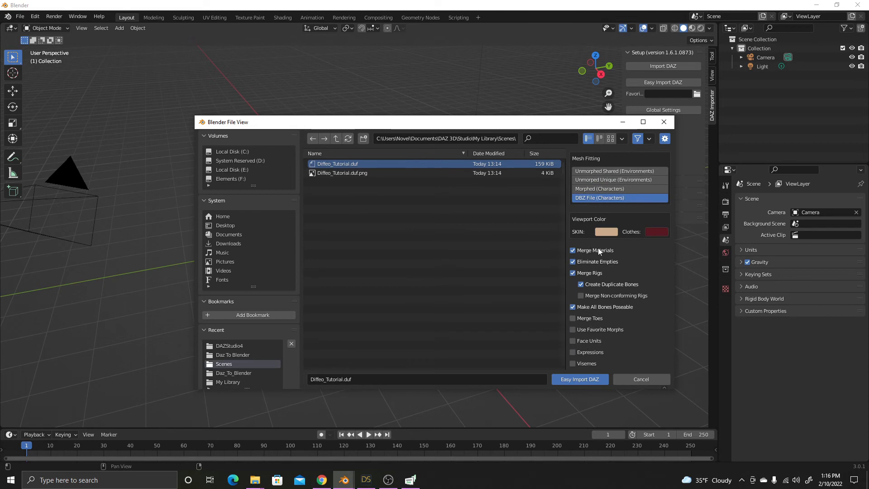
{"action": "left_click", "coordinate": [577, 380]}
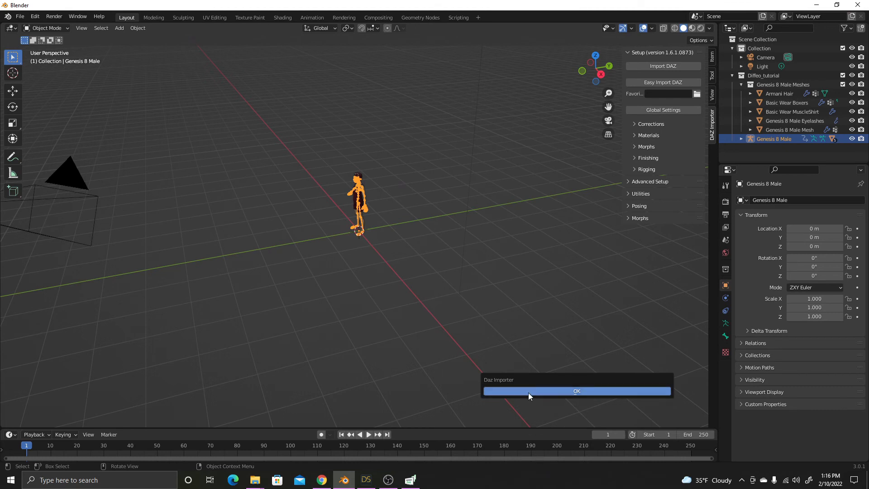
{"action": "left_click", "coordinate": [529, 391]}
Examine the imported character and its rig from the front, close up on the face and along the body.
{"action": "scroll", "coordinate": [356, 220], "scroll_direction": "up", "scroll_amount": 5}
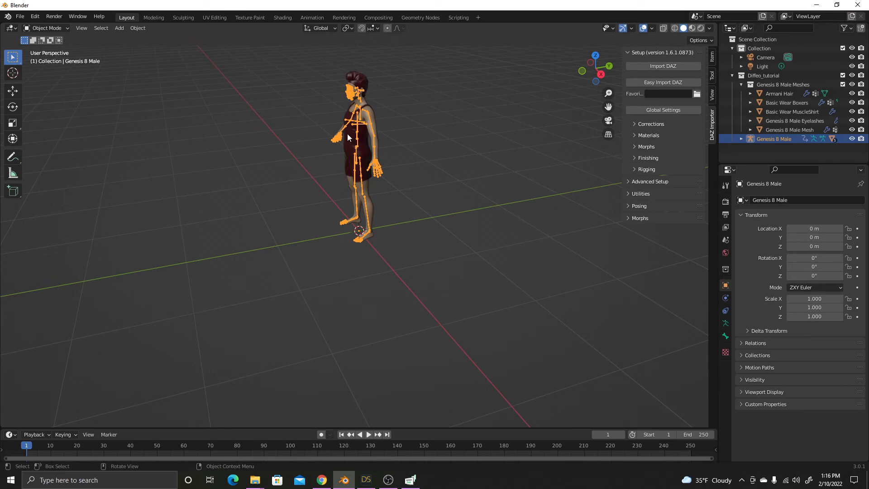
{"action": "middle_click_drag", "start_coordinate": [346, 134], "coordinate": [355, 199]}
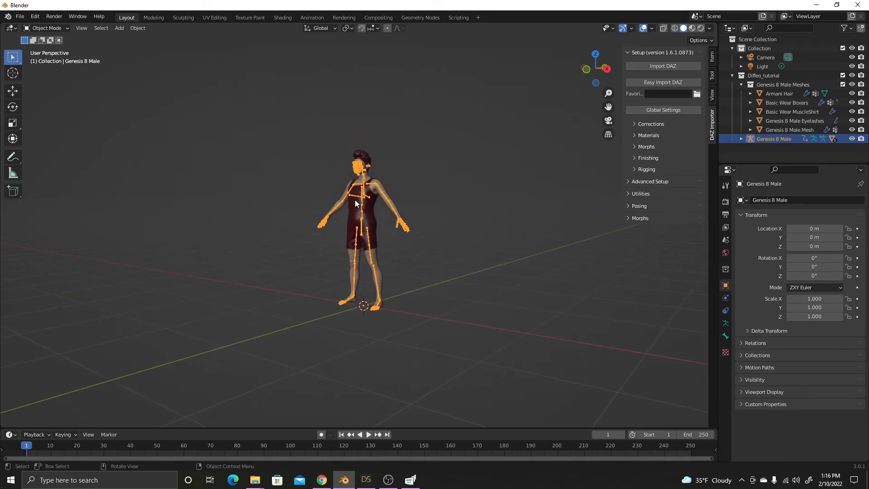
{"action": "scroll", "coordinate": [355, 200], "scroll_direction": "up", "scroll_amount": 6}
{"action": "middle_click_drag", "start_coordinate": [367, 142], "coordinate": [382, 282], "text": "shift"}
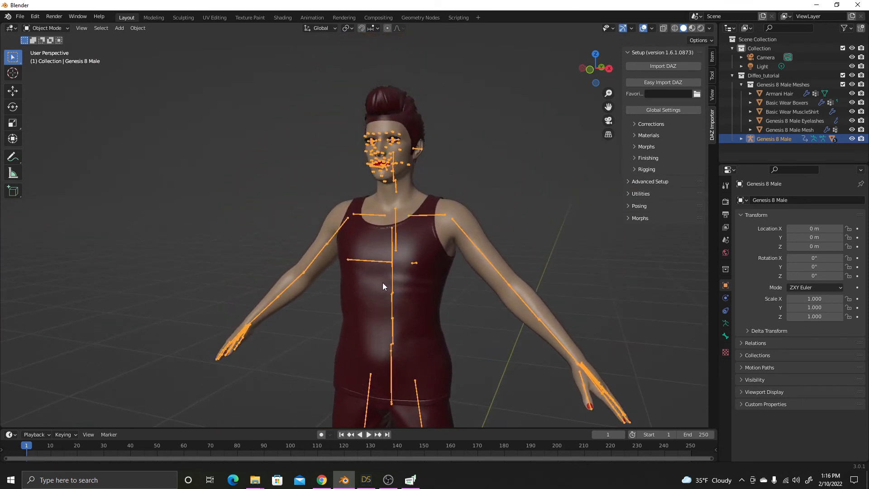
{"action": "scroll", "coordinate": [394, 180], "scroll_direction": "up", "scroll_amount": 4}
{"action": "middle_click_drag", "start_coordinate": [400, 131], "coordinate": [398, 225], "text": "shift"}
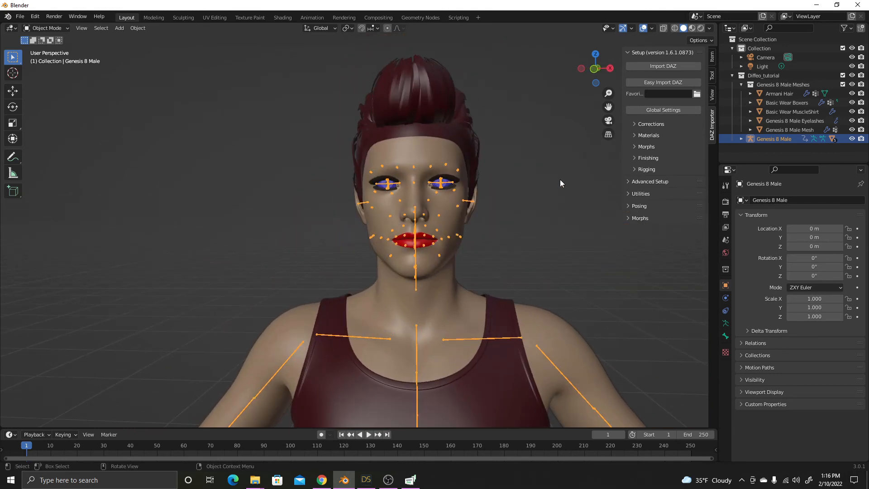
{"action": "middle_click_drag", "start_coordinate": [424, 204], "coordinate": [397, 202]}
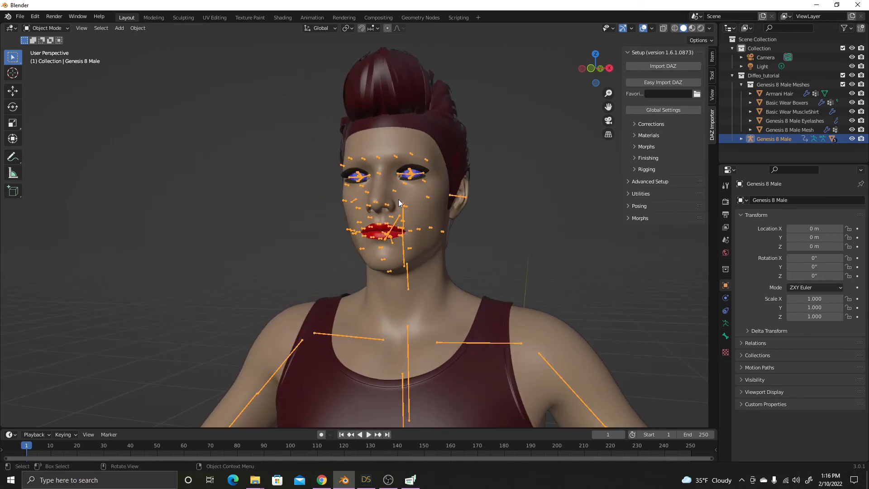
{"action": "scroll", "coordinate": [392, 308], "scroll_direction": "down", "scroll_amount": 4}
{"action": "middle_click_drag", "start_coordinate": [390, 311], "coordinate": [376, 164], "text": "shift"}
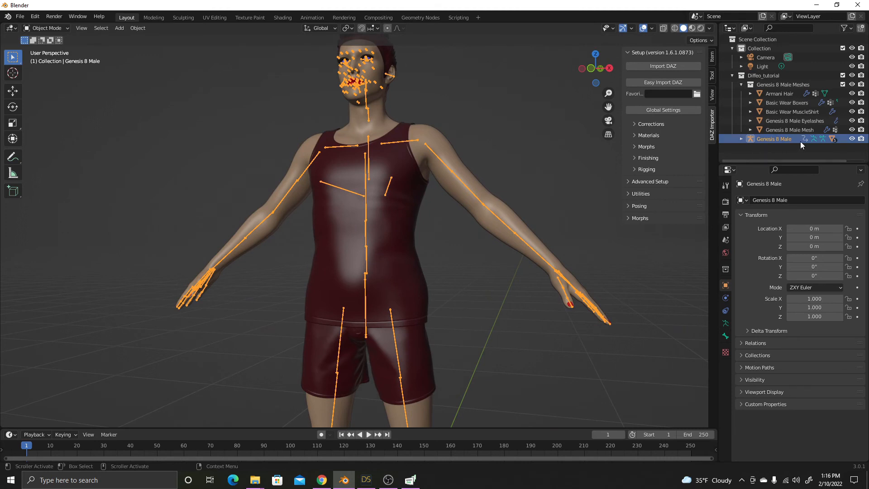
Expand the Genesis 8 Male armature in the scene hierarchy and hide it in the viewport.
{"action": "left_click", "coordinate": [741, 139]}
{"action": "scroll", "coordinate": [778, 118], "scroll_direction": "down", "scroll_amount": 3}
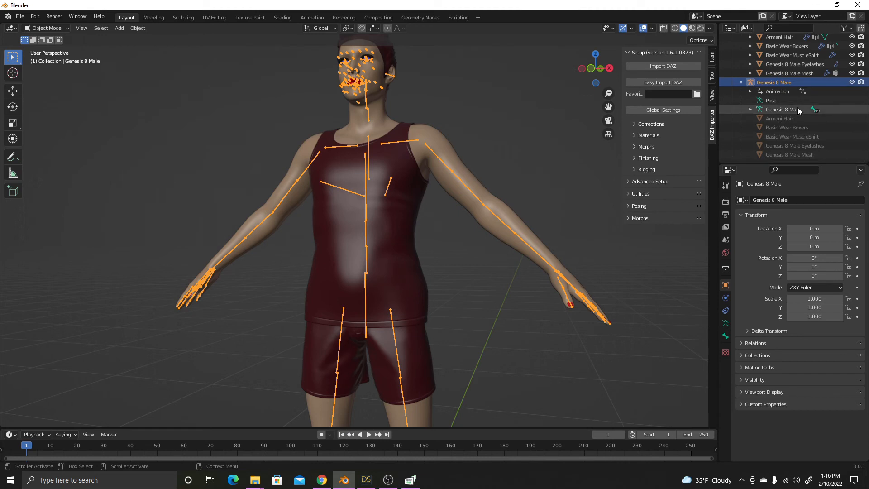
{"action": "left_click", "coordinate": [852, 82]}
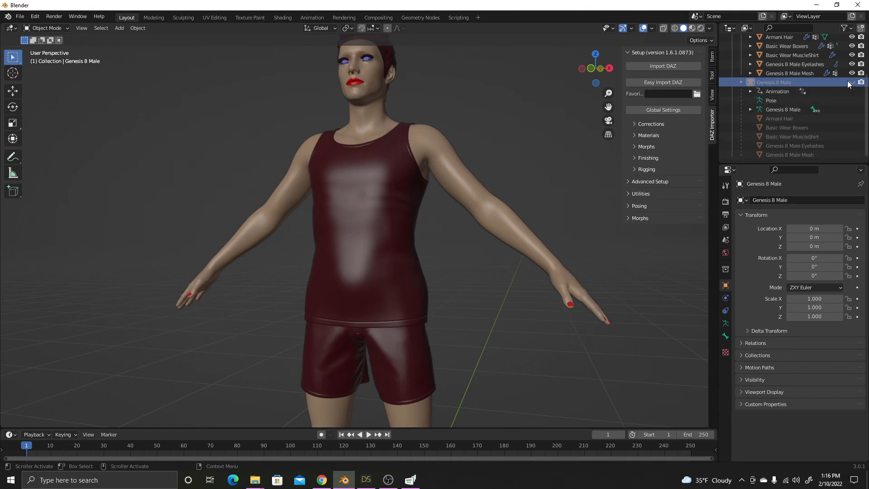
Add a point light and move it in front of the character, to about X -0.30 m, Y -0.50 m, Z 1.47 m.
{"action": "scroll", "coordinate": [405, 169], "scroll_direction": "down", "scroll_amount": 3}
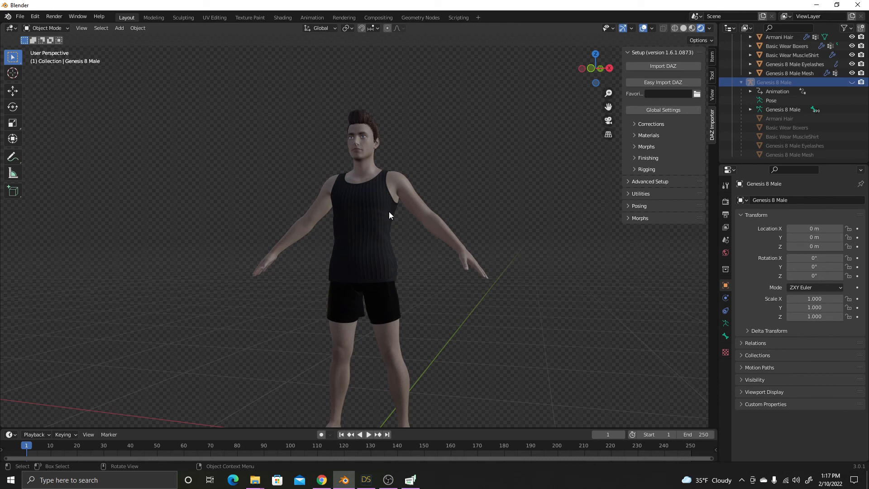
{"action": "middle_click_drag", "start_coordinate": [389, 211], "coordinate": [357, 244]}
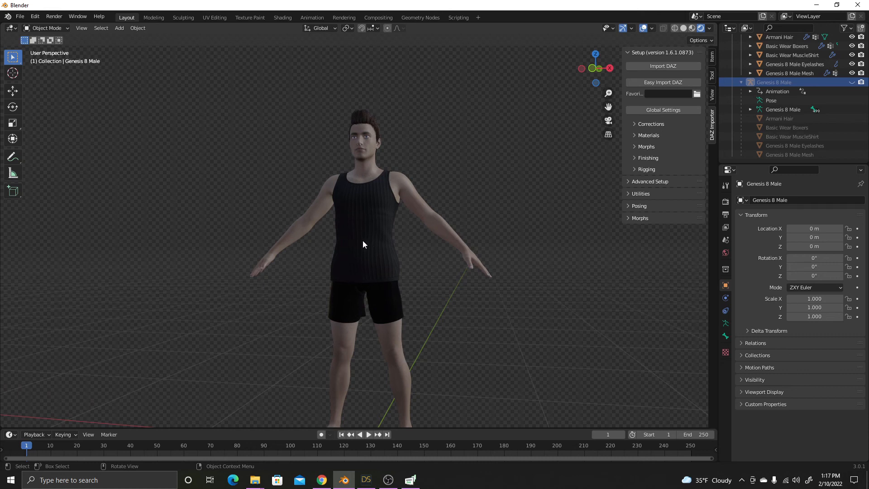
{"action": "mouse_move", "coordinate": [363, 244]}
{"action": "middle_mouse_down"}
{"action": "mouse_move", "coordinate": [407, 237]}
{"action": "mouse_move", "coordinate": [374, 240]}
{"action": "middle_mouse_up"}
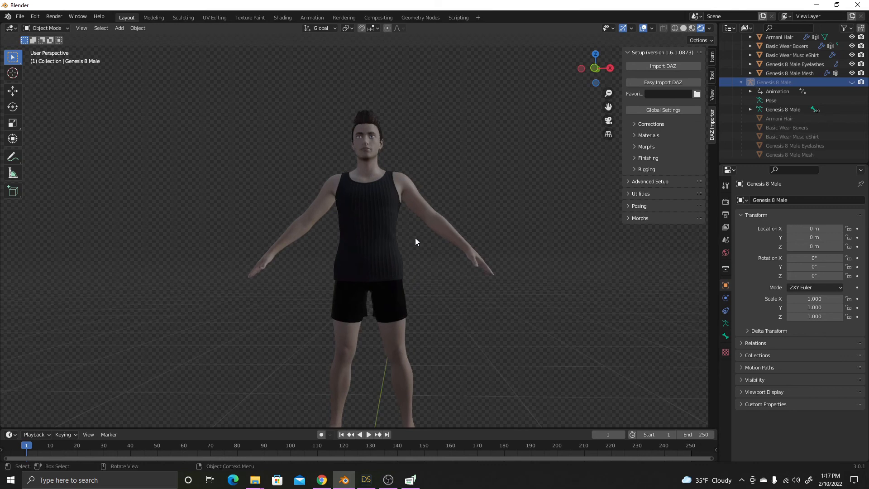
{"action": "key", "text": "shift+a"}
{"action": "mouse_move", "coordinate": [396, 350]}
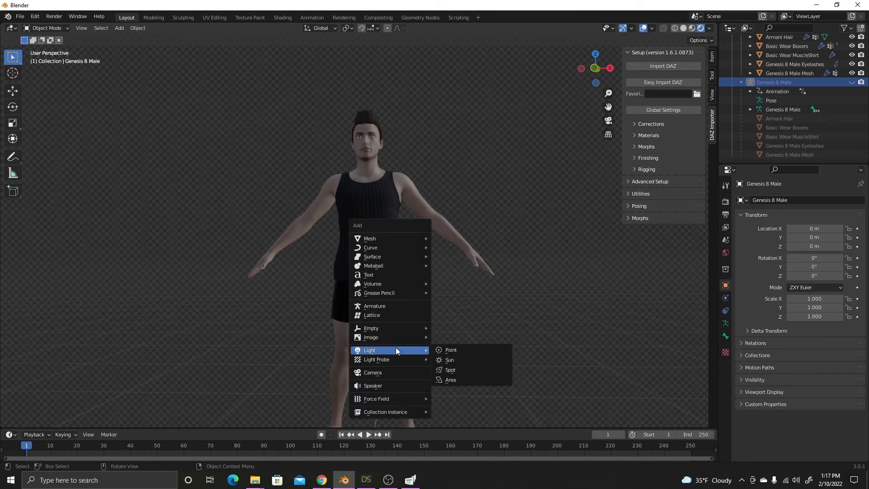
{"action": "left_click", "coordinate": [447, 351]}
{"action": "middle_click_drag", "start_coordinate": [388, 318], "coordinate": [338, 352]}
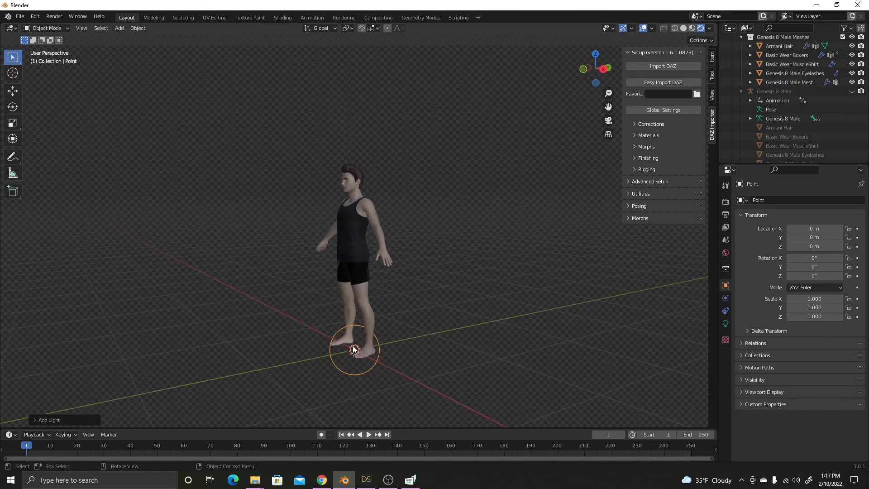
{"action": "key", "text": "g"}
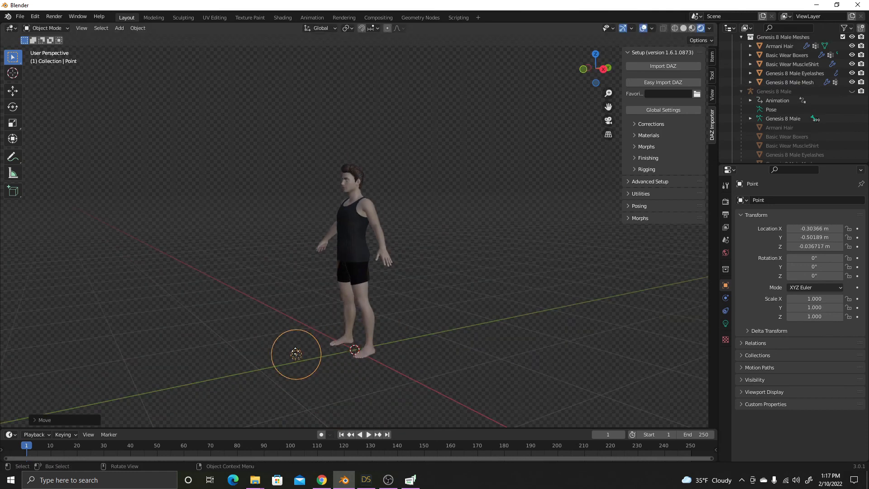
{"action": "key", "text": "z"}
{"action": "left_click", "coordinate": [307, 194]}
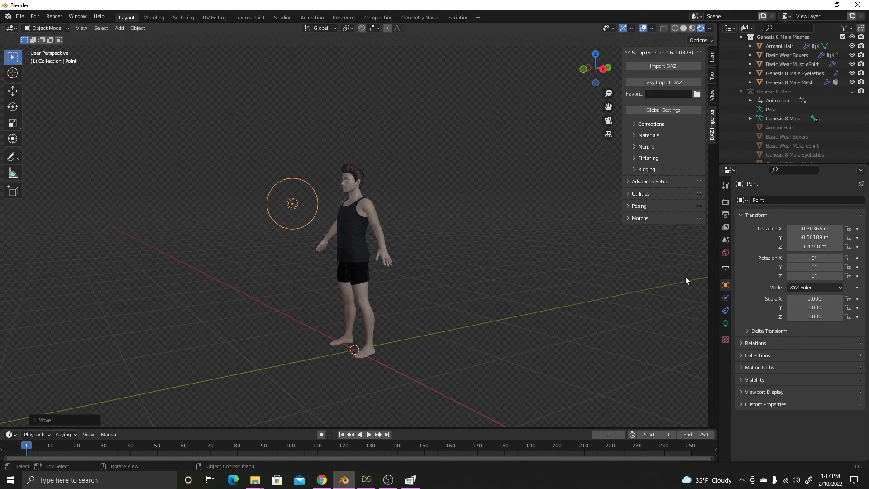
Set the point light's power to 100 W.
{"action": "left_click", "coordinate": [726, 323]}
{"action": "left_click", "coordinate": [815, 262]}
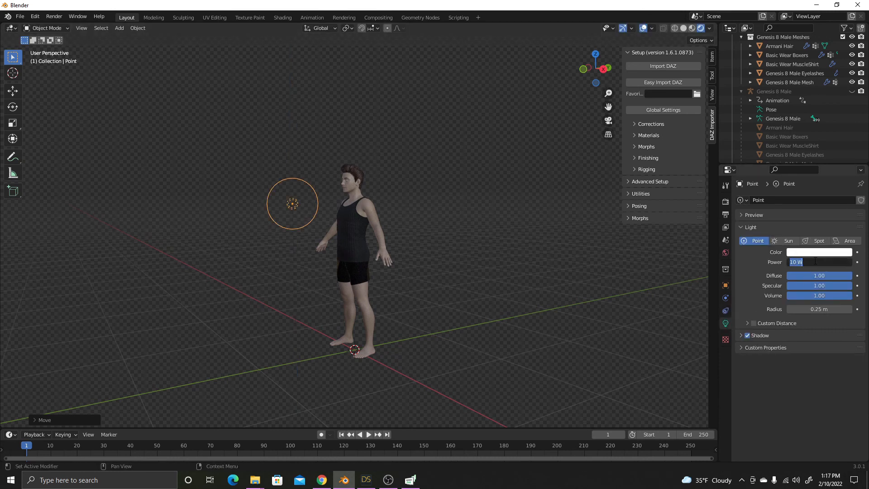
{"action": "type", "text": "100"}
{"action": "key", "text": "Return"}
Move the point light across to the opposite side of the character, at about shoulder height.
{"action": "scroll", "coordinate": [353, 195], "scroll_direction": "up", "scroll_amount": 5}
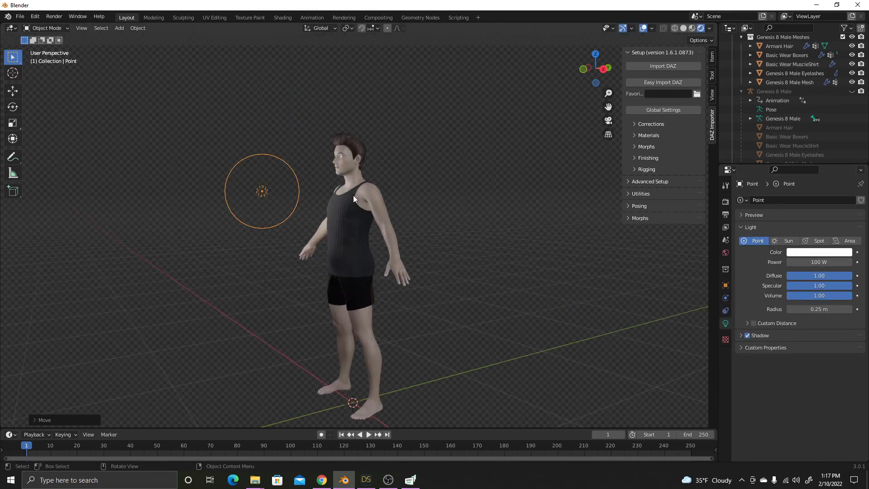
{"action": "middle_click_drag", "start_coordinate": [345, 205], "coordinate": [399, 208]}
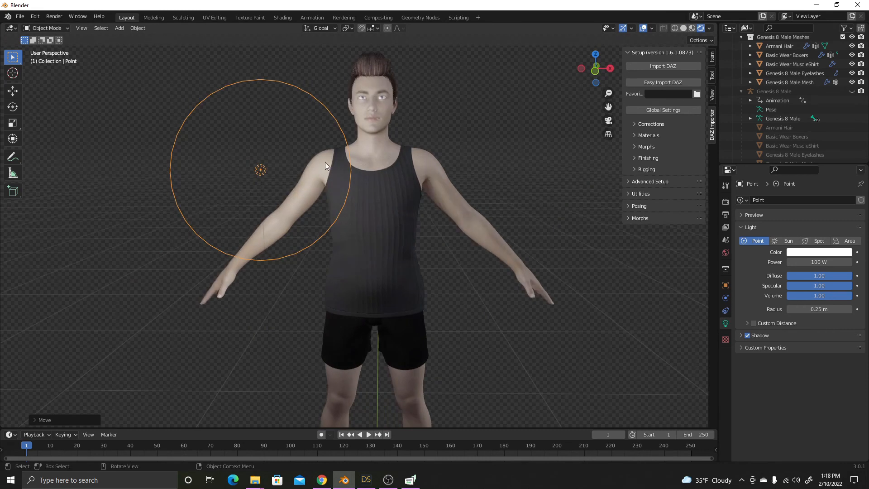
{"action": "key", "text": "g"}
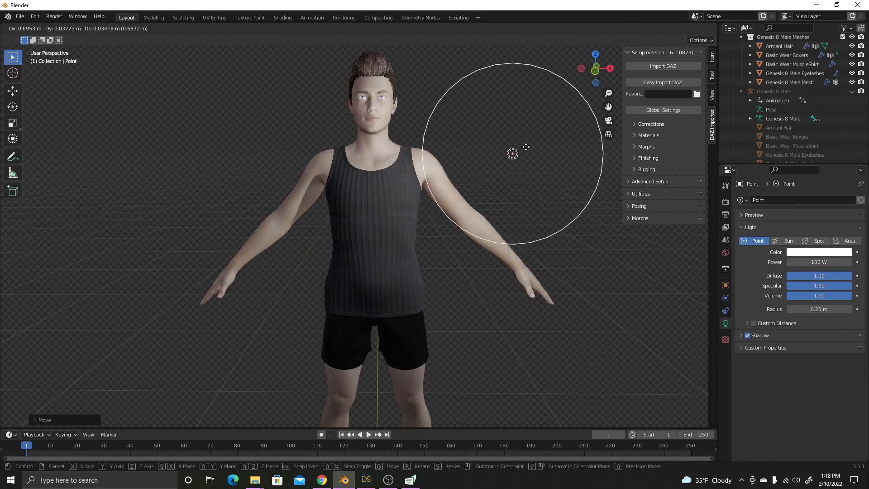
{"action": "left_click", "coordinate": [498, 149]}
Examine the lit character's clothing, skin and face materials up close.
{"action": "scroll", "coordinate": [399, 135], "scroll_direction": "up", "scroll_amount": 6}
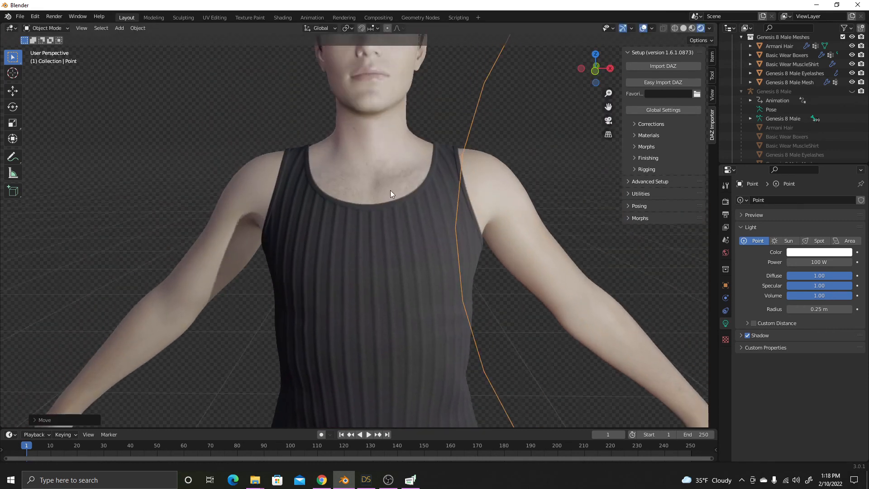
{"action": "scroll", "coordinate": [390, 190], "scroll_direction": "up", "scroll_amount": 3}
{"action": "middle_click_drag", "start_coordinate": [404, 124], "coordinate": [371, 308], "text": "shift"}
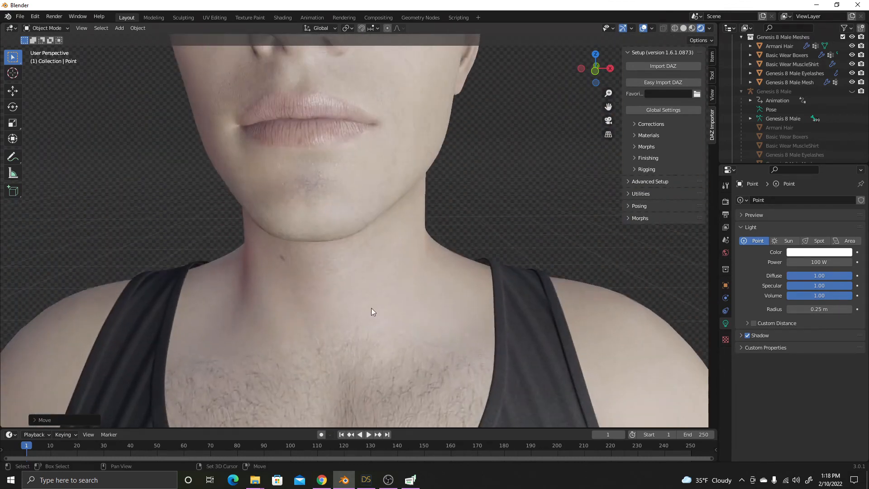
{"action": "middle_click_drag", "start_coordinate": [371, 129], "coordinate": [380, 259], "text": "shift"}
{"action": "middle_click_drag", "start_coordinate": [385, 211], "coordinate": [351, 208]}
{"action": "middle_click_drag", "start_coordinate": [246, 233], "coordinate": [283, 237]}
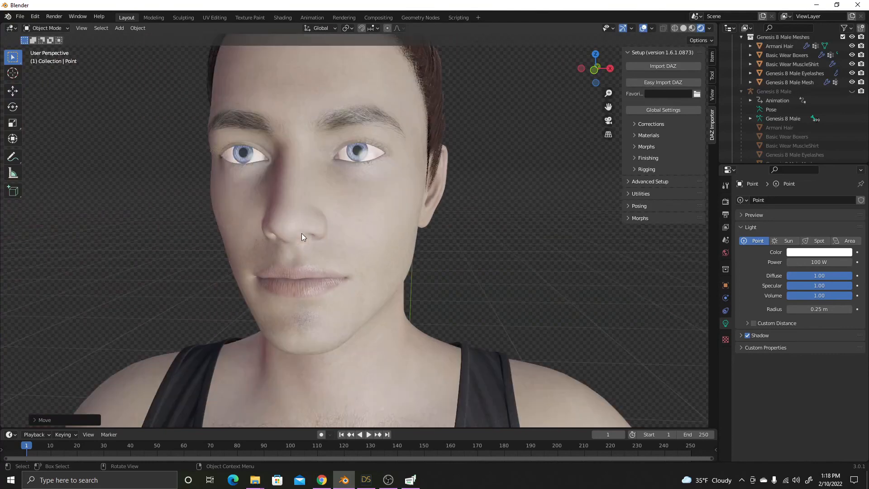
Inspect the character's hair, face, chest and ribbed shirt from several angles, ending with a front view from head to thighs.
{"action": "scroll", "coordinate": [303, 234], "scroll_direction": "down", "scroll_amount": 2}
{"action": "middle_click_drag", "start_coordinate": [332, 224], "coordinate": [340, 277], "text": "shift"}
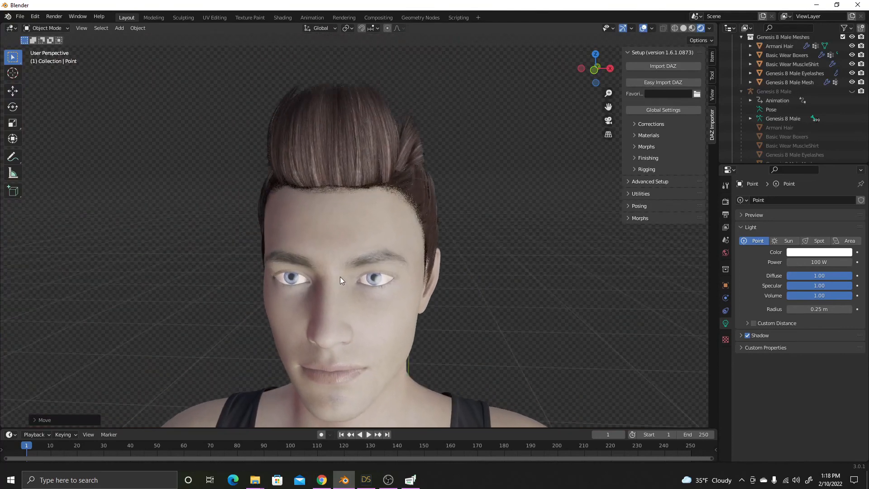
{"action": "middle_click_drag", "start_coordinate": [388, 227], "coordinate": [370, 216]}
{"action": "middle_click_drag", "start_coordinate": [325, 264], "coordinate": [345, 261]}
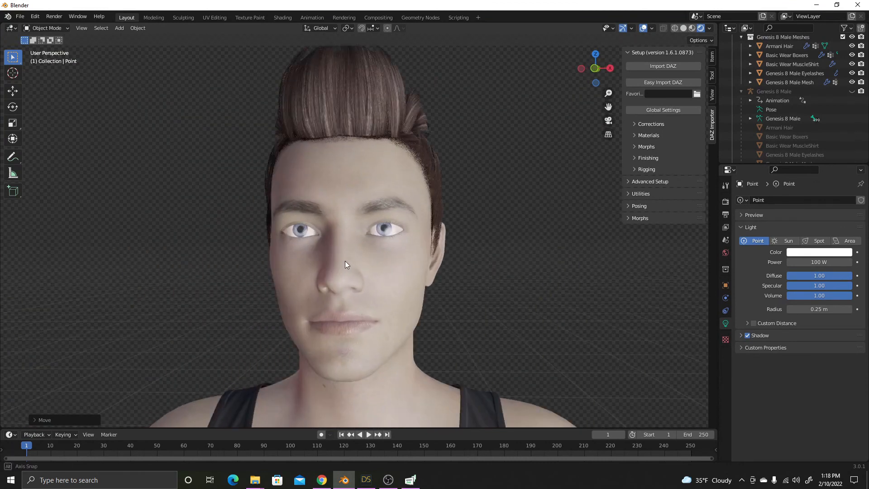
{"action": "middle_click_drag", "start_coordinate": [356, 302], "coordinate": [352, 225]}
{"action": "middle_click_drag", "start_coordinate": [351, 317], "coordinate": [379, 256]}
{"action": "scroll", "coordinate": [376, 210], "scroll_direction": "up", "scroll_amount": 4}
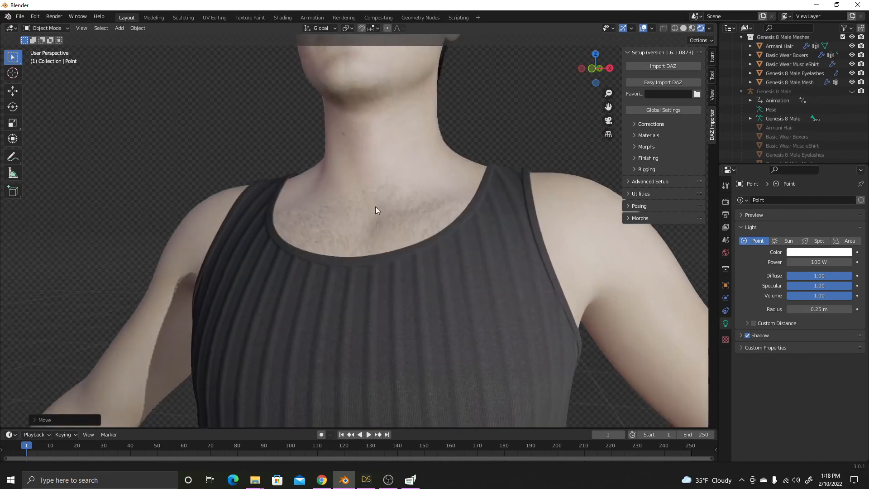
{"action": "middle_click_drag", "start_coordinate": [376, 206], "coordinate": [326, 266]}
{"action": "scroll", "coordinate": [325, 266], "scroll_direction": "down", "scroll_amount": 5}
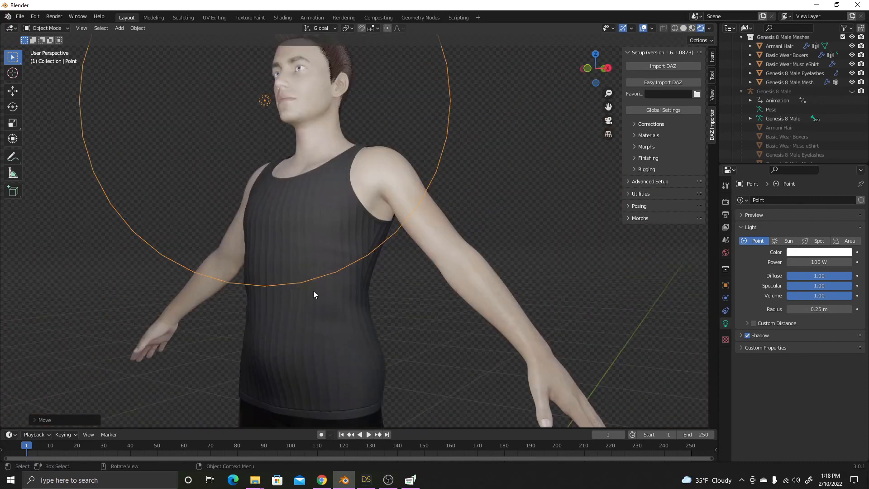
{"action": "scroll", "coordinate": [314, 293], "scroll_direction": "down", "scroll_amount": 5}
{"action": "middle_click_drag", "start_coordinate": [320, 314], "coordinate": [358, 216], "text": "shift"}
{"action": "middle_click_drag", "start_coordinate": [343, 178], "coordinate": [376, 221]}
{"action": "scroll", "coordinate": [374, 221], "scroll_direction": "up", "scroll_amount": 2}
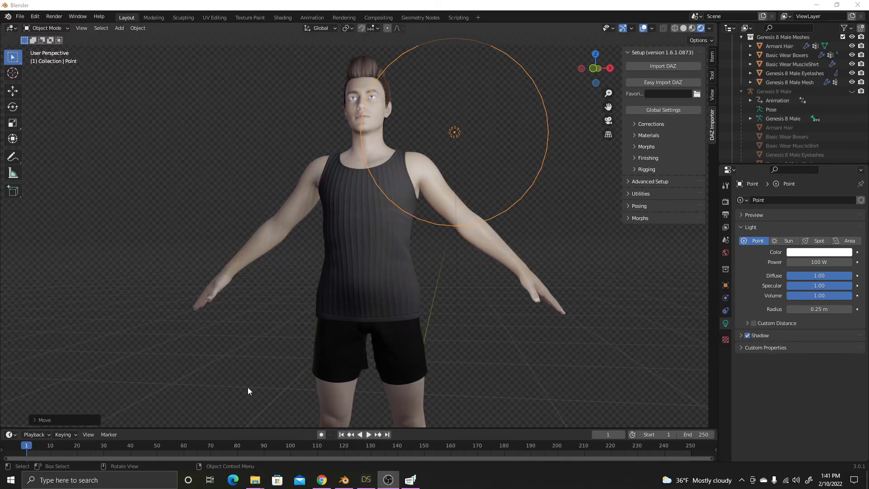
Switch to DAZ Studio to view the original Genesis 8 Male figure, and return to the imported character in Blender.
{"action": "left_click", "coordinate": [366, 480]}
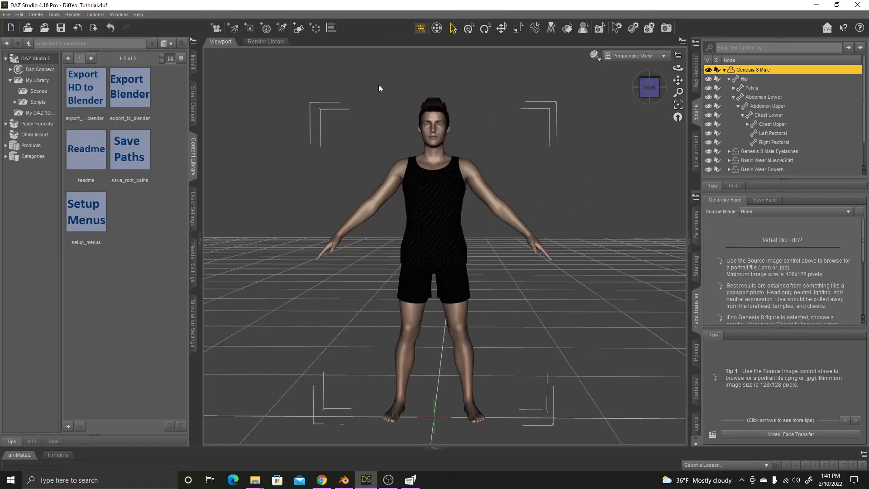
{"action": "left_click", "coordinate": [345, 481]}
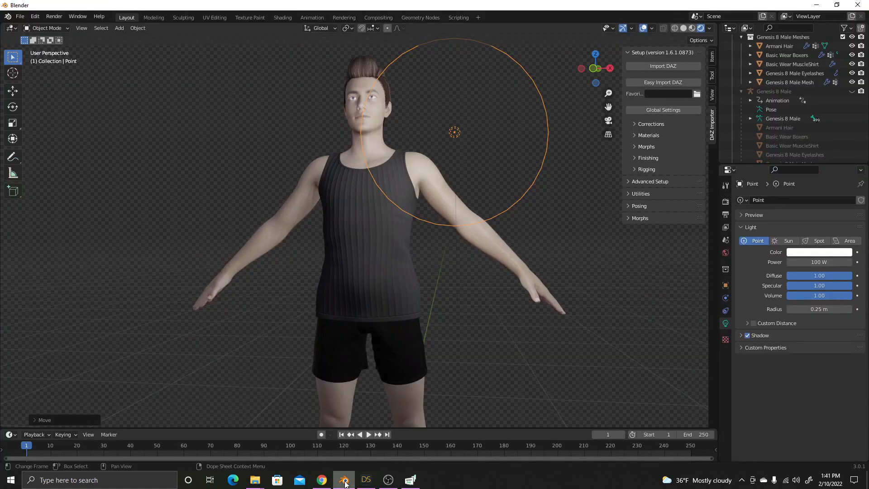
{"action": "left_click", "coordinate": [345, 482]}
{"action": "left_click", "coordinate": [346, 482]}
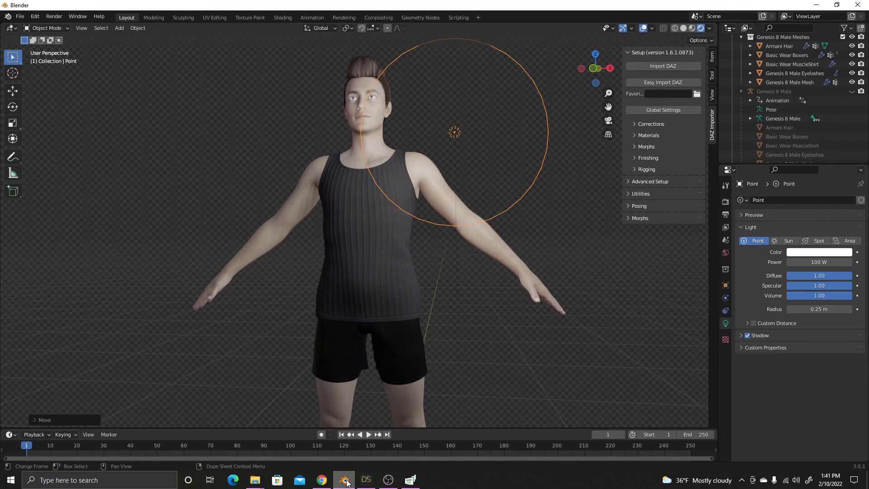